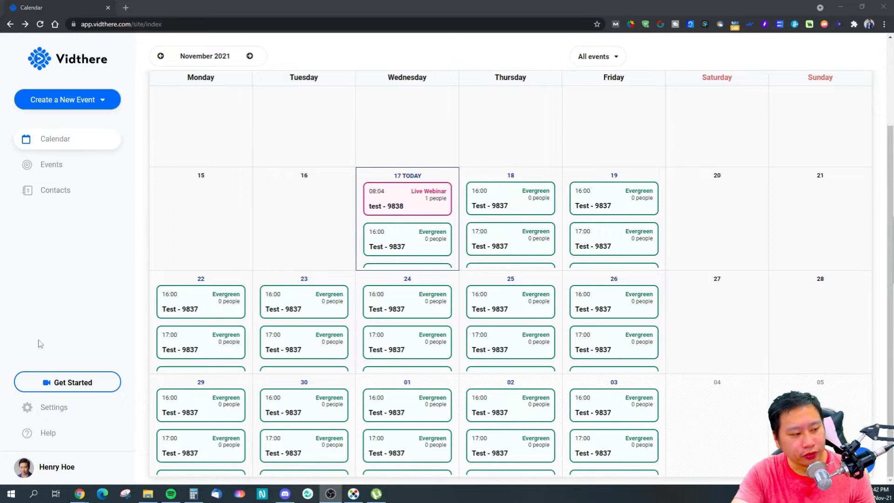
Step: Open the account settings and examine the event buttons and the uploaded video clips
{"action": "left_click", "coordinate": [61, 409]}
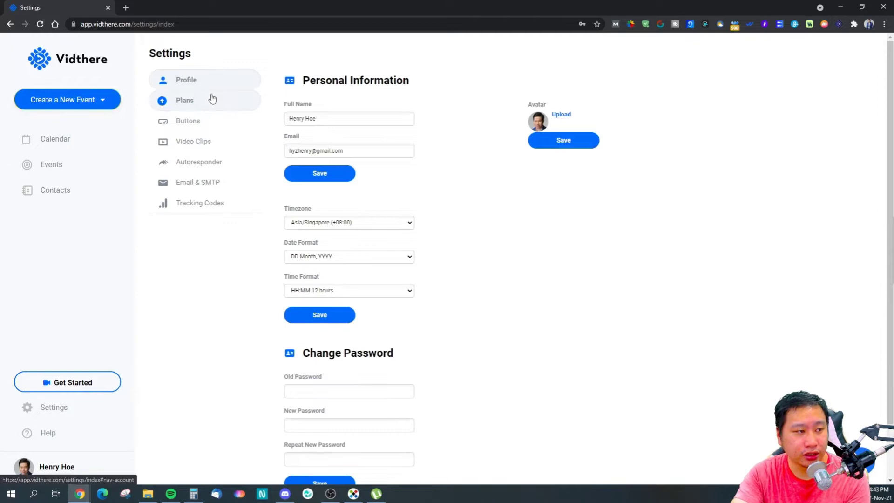
{"action": "left_click", "coordinate": [199, 129]}
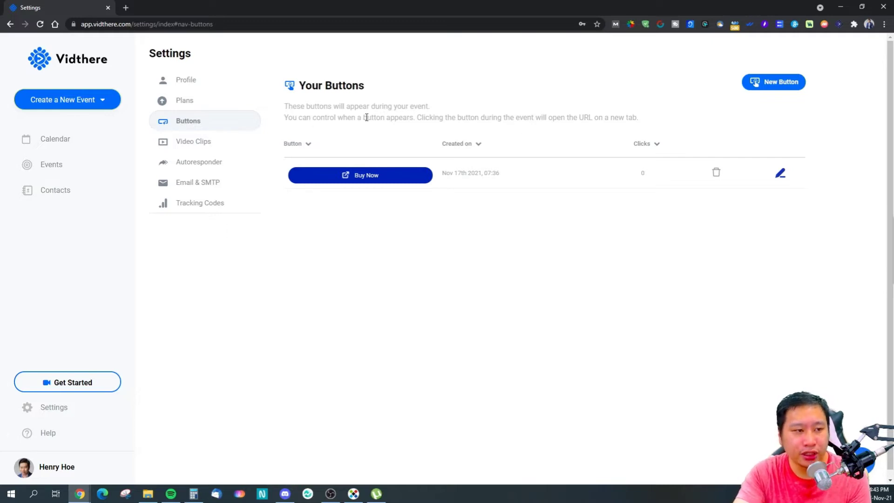
{"action": "left_click_drag", "start_coordinate": [434, 118], "coordinate": [530, 118]}
{"action": "left_click", "coordinate": [534, 119]}
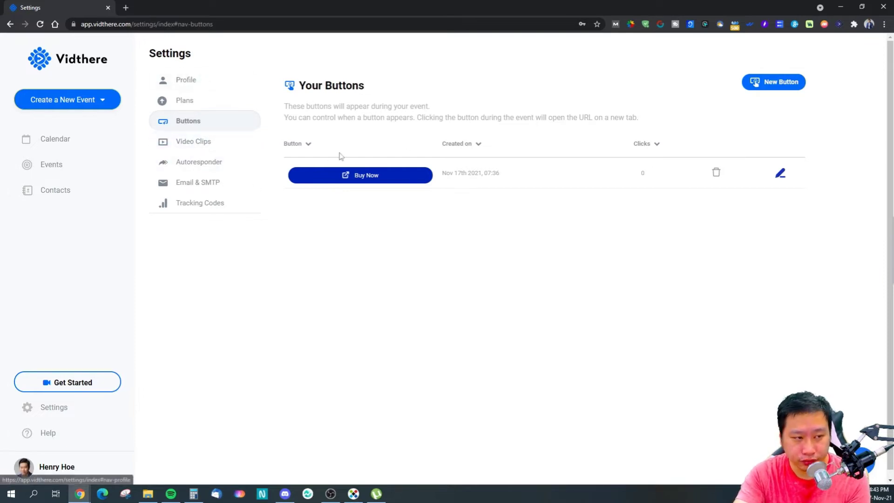
{"action": "left_click", "coordinate": [192, 141]}
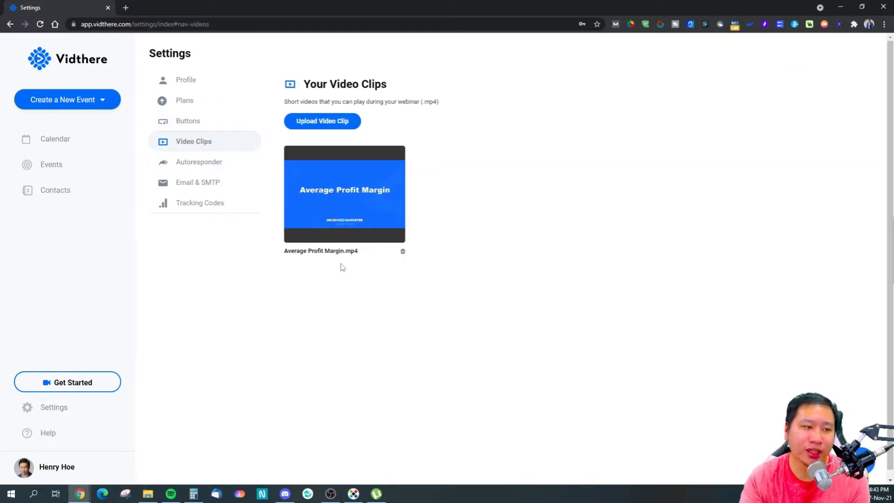
Step: Examine the list of autoresponder services that can be connected to the account
{"action": "left_click", "coordinate": [213, 164]}
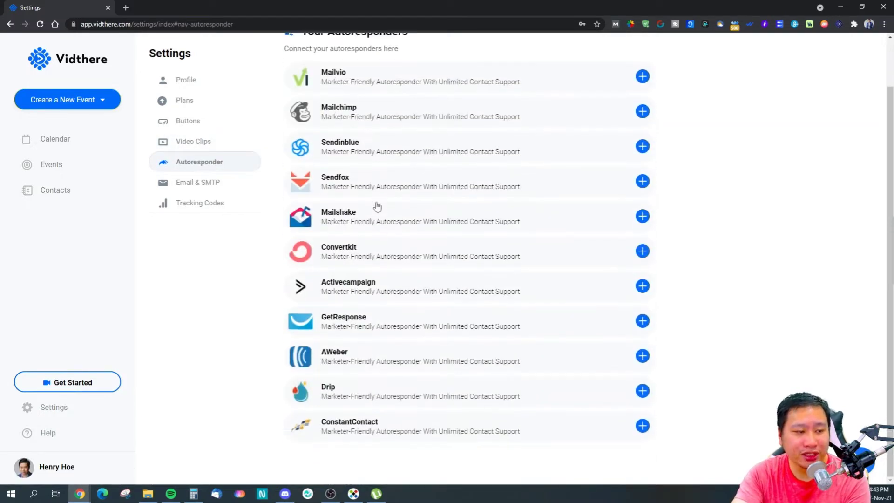
{"action": "scroll", "coordinate": [389, 203], "scroll_direction": "down", "scroll_amount": 2}
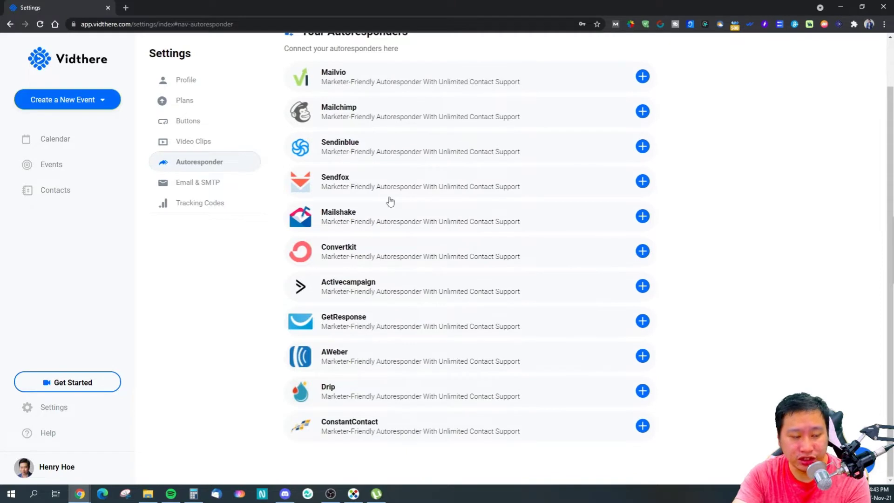
{"action": "scroll", "coordinate": [390, 201], "scroll_direction": "up", "scroll_amount": 2}
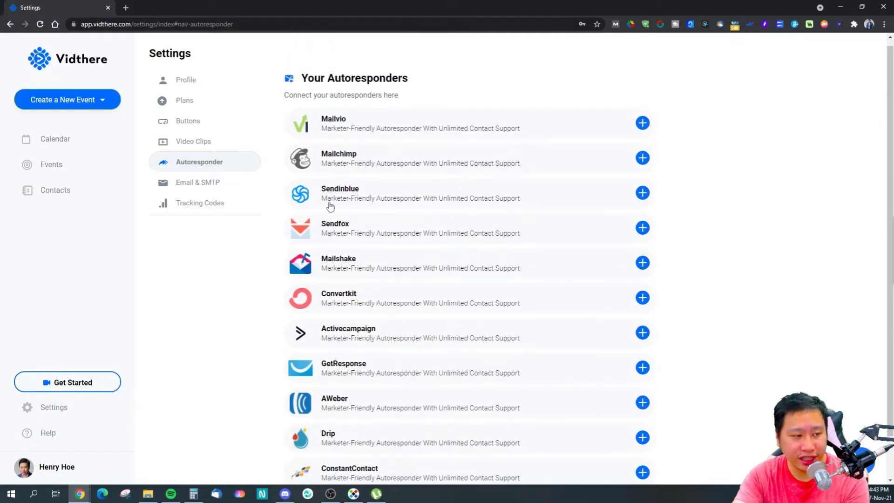
{"action": "scroll", "coordinate": [331, 240], "scroll_direction": "down", "scroll_amount": 2}
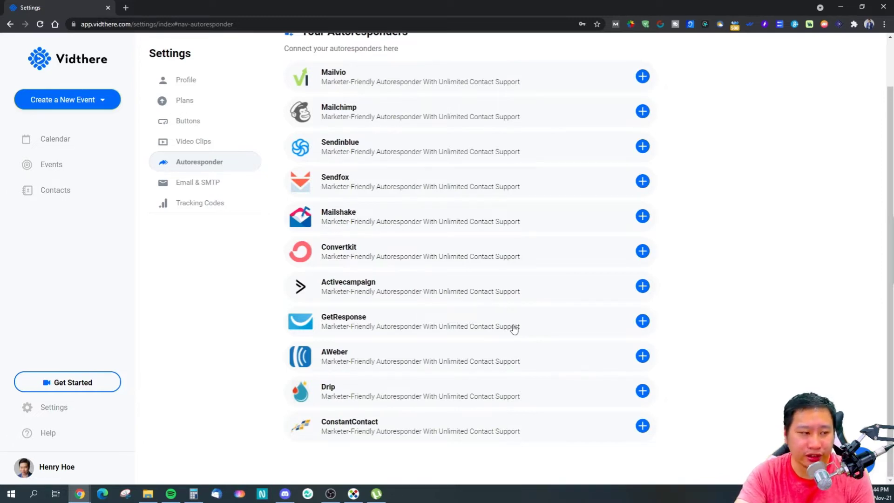
Step: Open the email and SMTP settings, and close the Facebook group page in the other browser window
{"action": "left_click", "coordinate": [189, 184]}
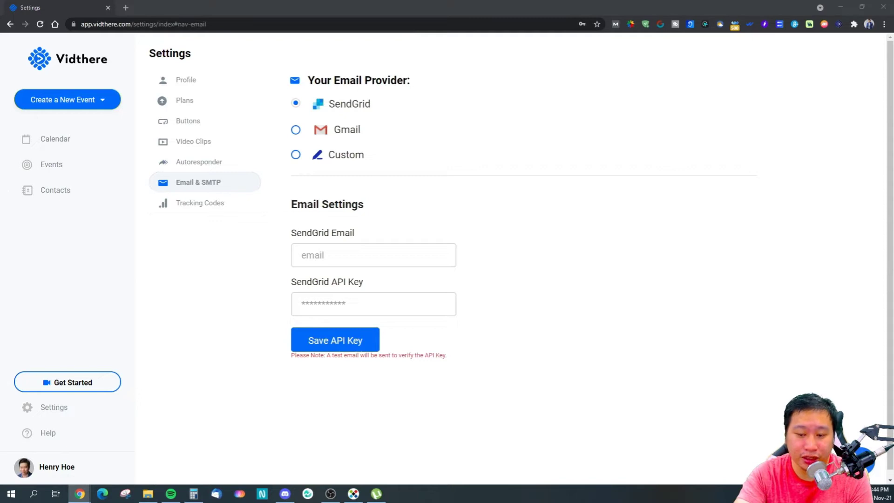
{"action": "left_click", "coordinate": [841, 7]}
{"action": "left_click", "coordinate": [840, 7]}
{"action": "left_click", "coordinate": [841, 7]}
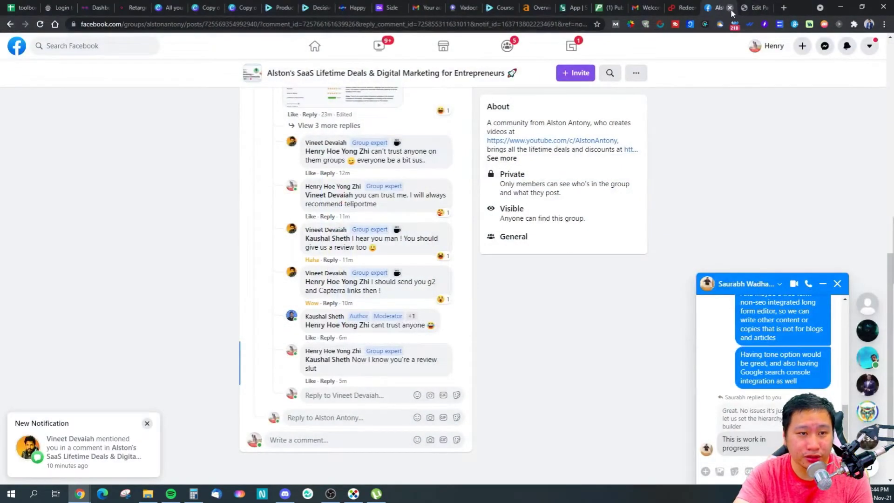
{"action": "left_click", "coordinate": [729, 7]}
{"action": "left_click", "coordinate": [840, 7]}
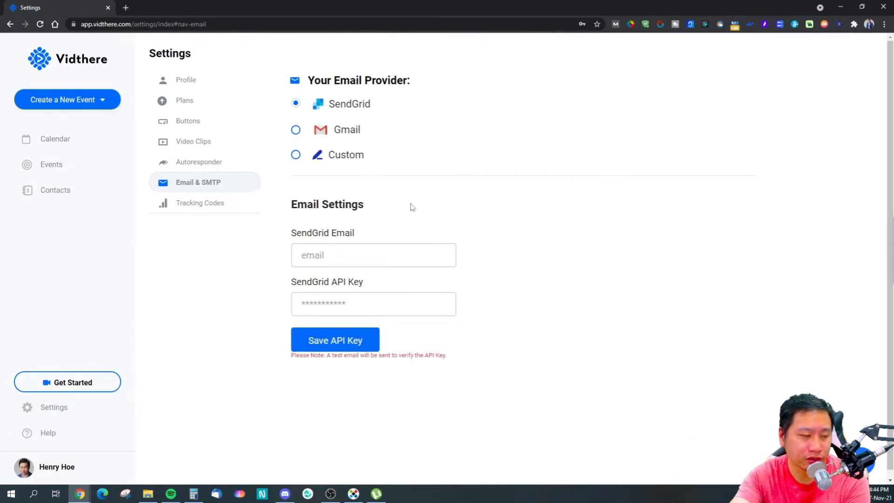
Step: Choose Gmail as the email provider and examine its SMTP settings form
{"action": "left_click_drag", "start_coordinate": [308, 81], "coordinate": [415, 82]}
{"action": "left_click", "coordinate": [376, 109]}
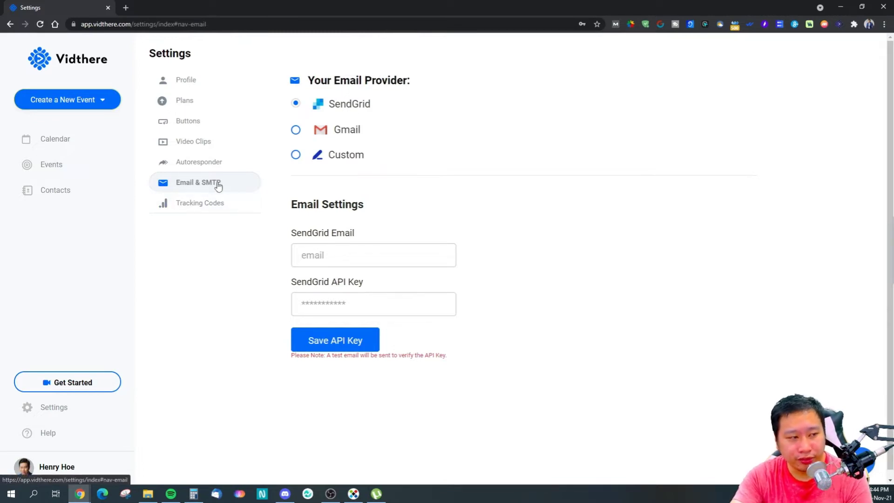
{"action": "left_click", "coordinate": [296, 130]}
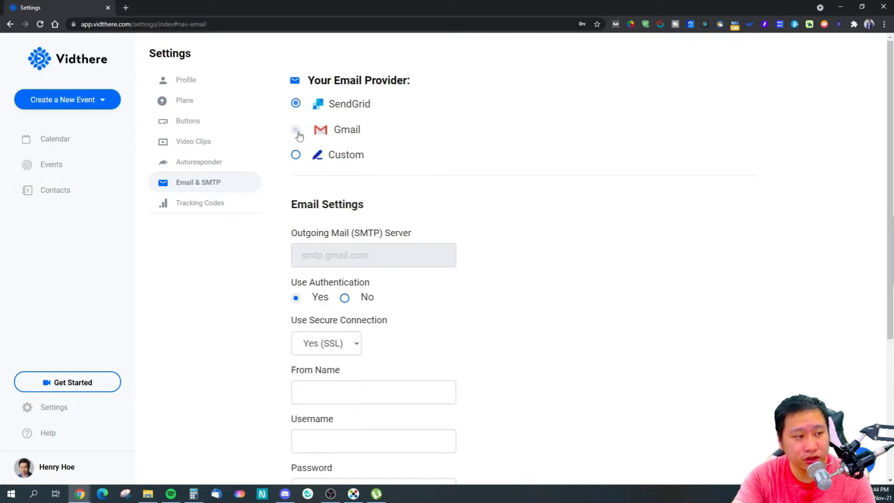
{"action": "scroll", "coordinate": [298, 135], "scroll_direction": "down", "scroll_amount": 4}
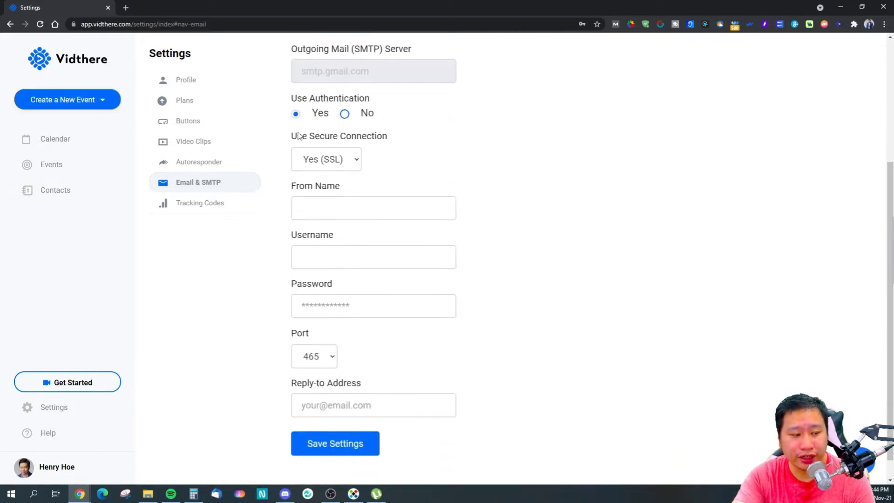
{"action": "scroll", "coordinate": [298, 133], "scroll_direction": "up", "scroll_amount": 2}
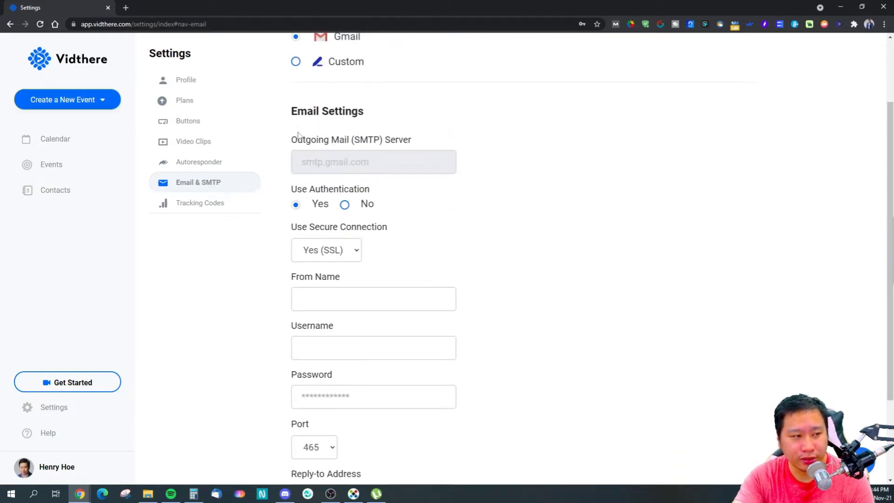
{"action": "scroll", "coordinate": [299, 135], "scroll_direction": "up", "scroll_amount": 2}
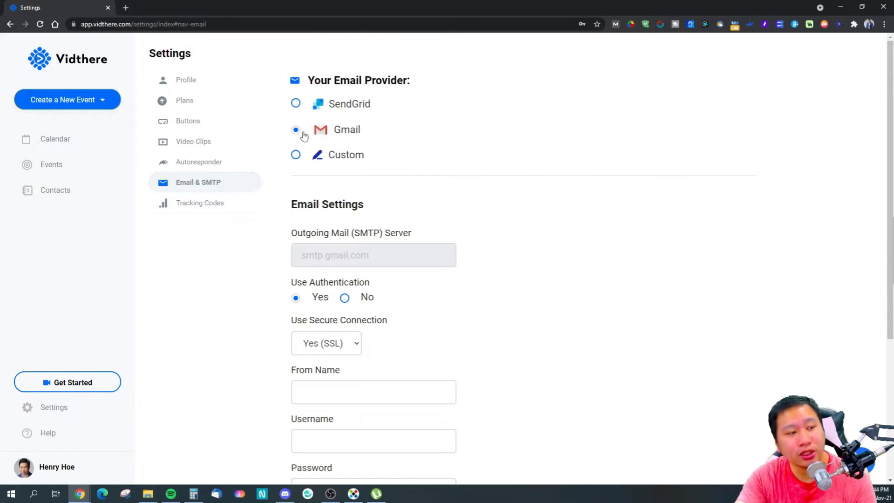
Step: Choose Custom as the email provider and examine its SMTP server, sender, login and port fields
{"action": "left_click", "coordinate": [297, 157]}
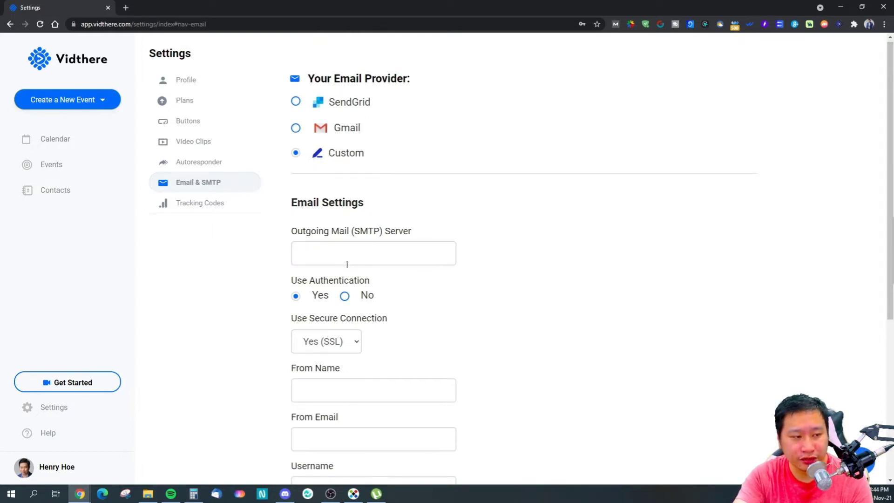
{"action": "scroll", "coordinate": [346, 262], "scroll_direction": "down", "scroll_amount": 3}
{"action": "scroll", "coordinate": [339, 311], "scroll_direction": "down", "scroll_amount": 3}
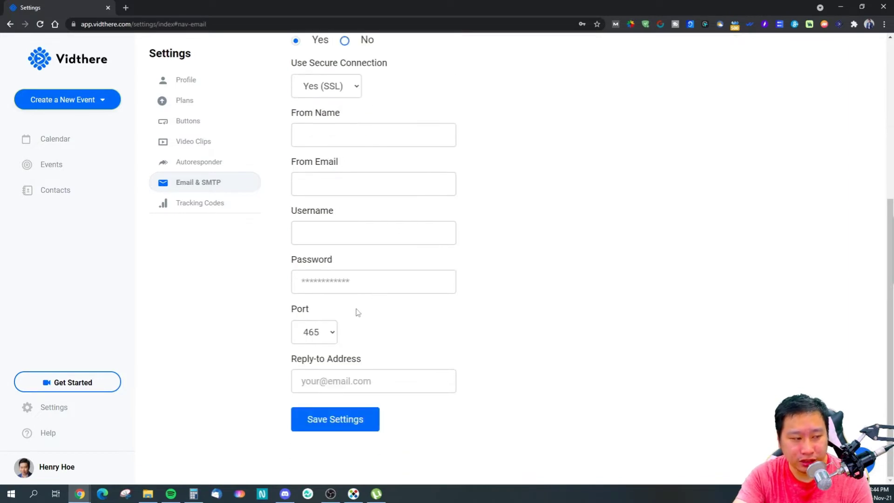
{"action": "scroll", "coordinate": [358, 312], "scroll_direction": "up", "scroll_amount": 6}
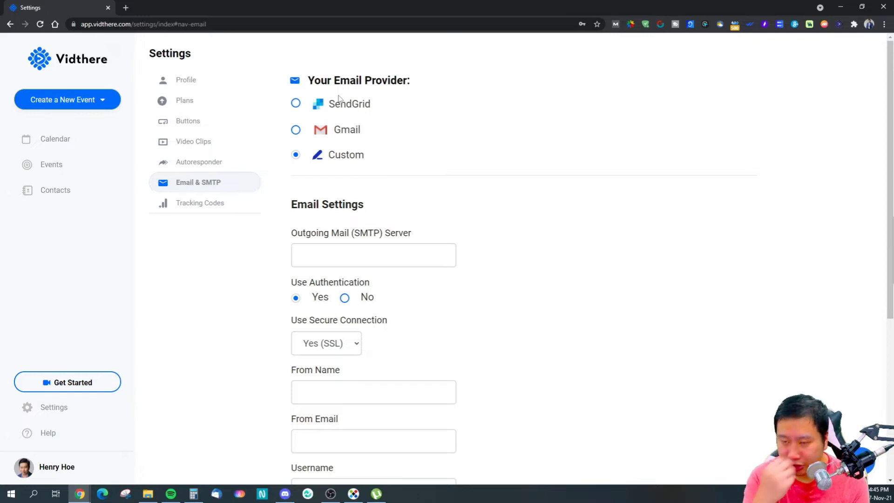
Step: Examine the Facebook Pixel tracking code fields for the registration input, "Thank You" page and webinar page
{"action": "left_click", "coordinate": [213, 204]}
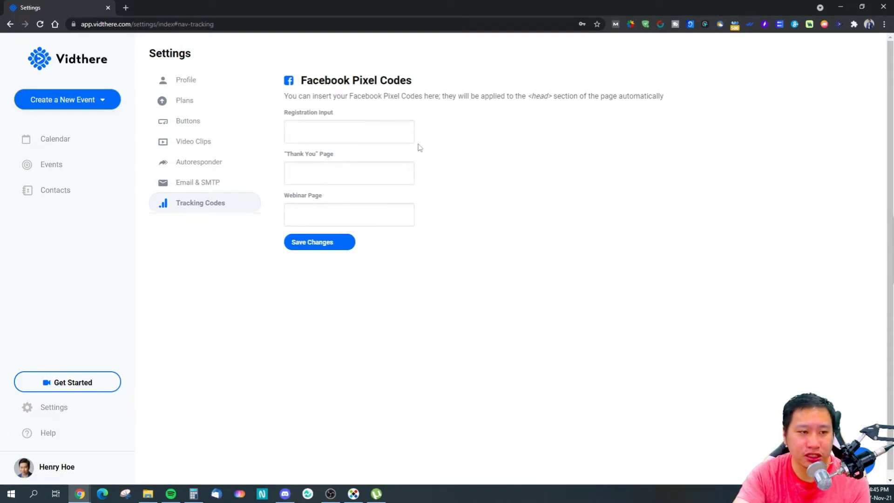
{"action": "left_click_drag", "start_coordinate": [288, 112], "coordinate": [333, 114]}
{"action": "left_click", "coordinate": [323, 135]}
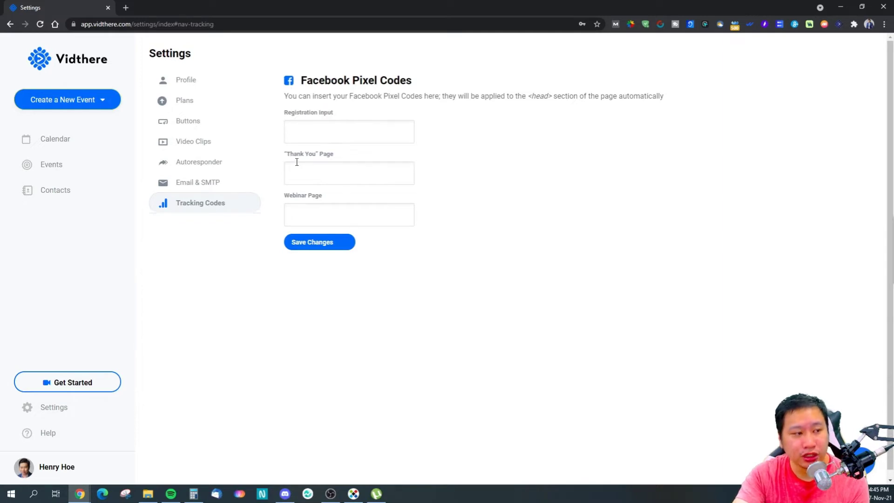
{"action": "left_click_drag", "start_coordinate": [290, 154], "coordinate": [338, 160]}
{"action": "left_click_drag", "start_coordinate": [297, 196], "coordinate": [327, 199]}
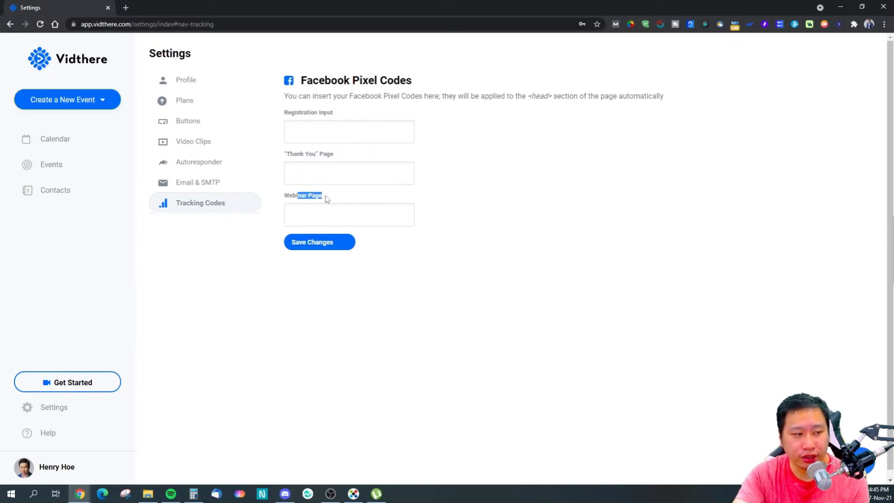
{"action": "left_click", "coordinate": [340, 196]}
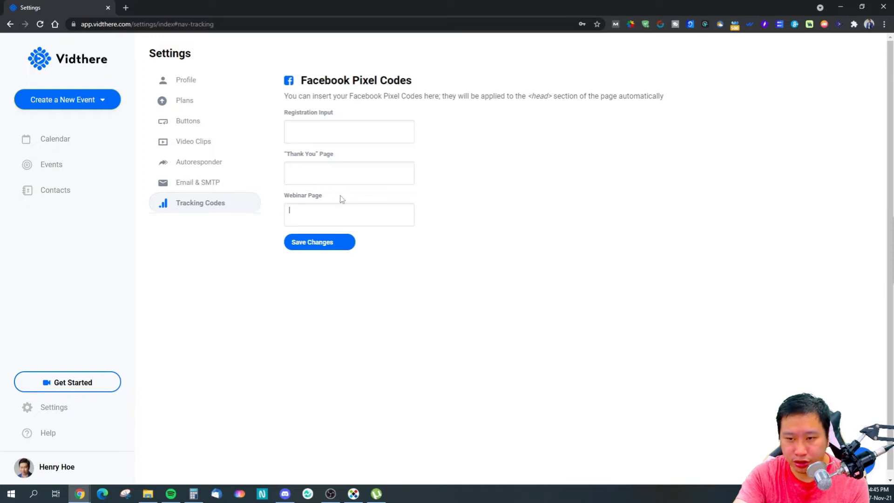
{"action": "left_click", "coordinate": [184, 163]}
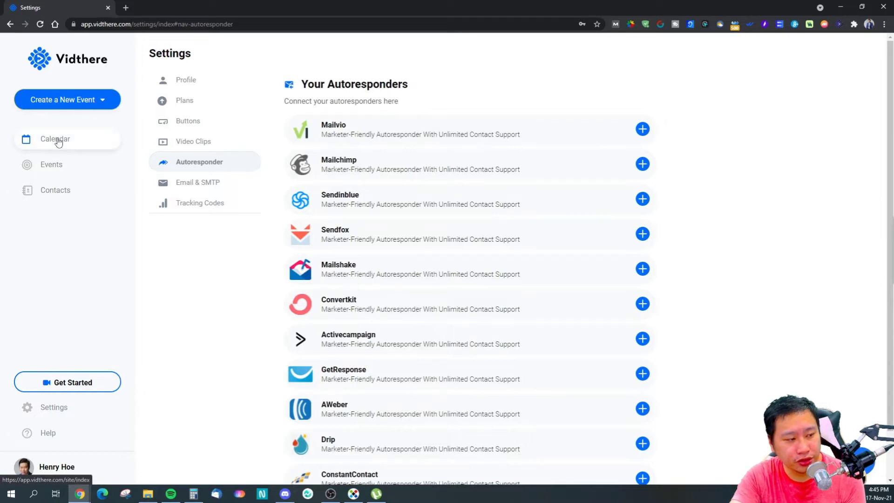
{"action": "left_click", "coordinate": [74, 99]}
{"action": "left_click", "coordinate": [66, 220]}
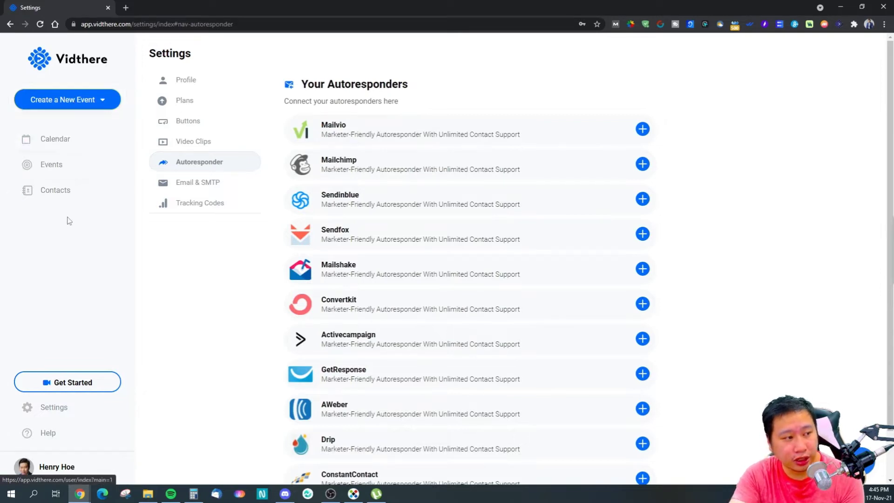
Step: Go to the "test" live webinar room from its 17 November 2021 entry in the calendar
{"action": "left_click", "coordinate": [56, 141]}
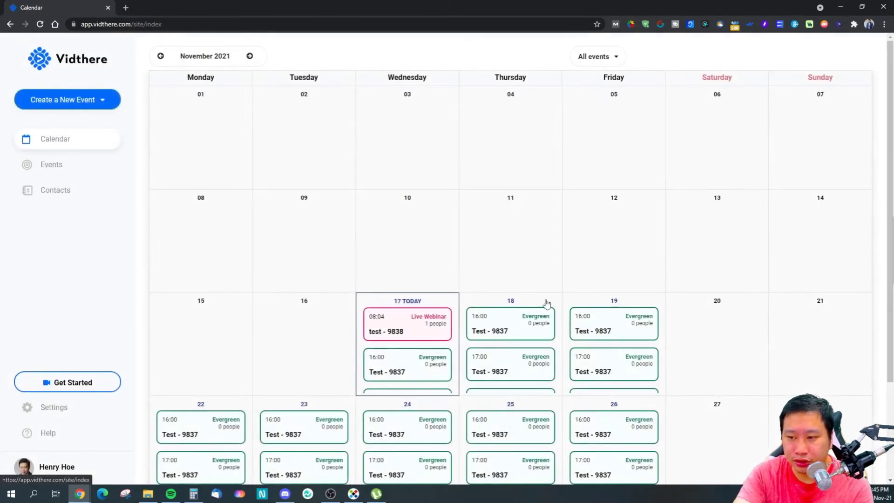
{"action": "left_click", "coordinate": [399, 325]}
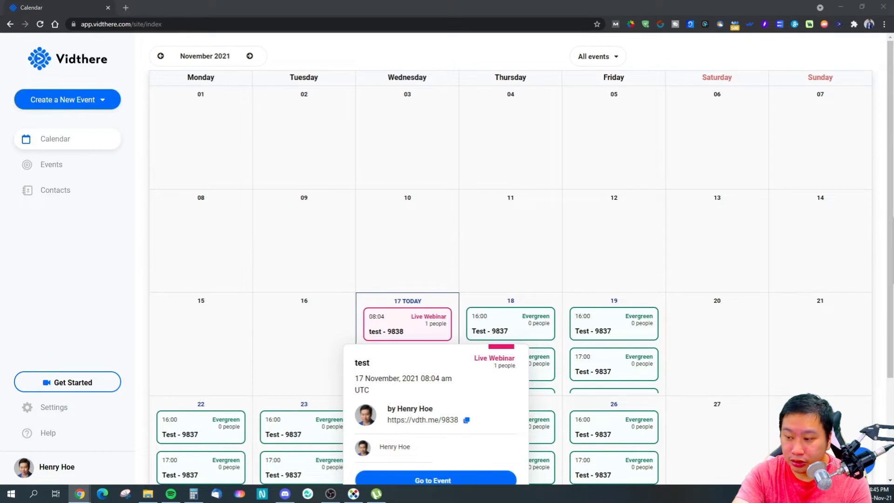
{"action": "scroll", "coordinate": [443, 431], "scroll_direction": "down", "scroll_amount": 2}
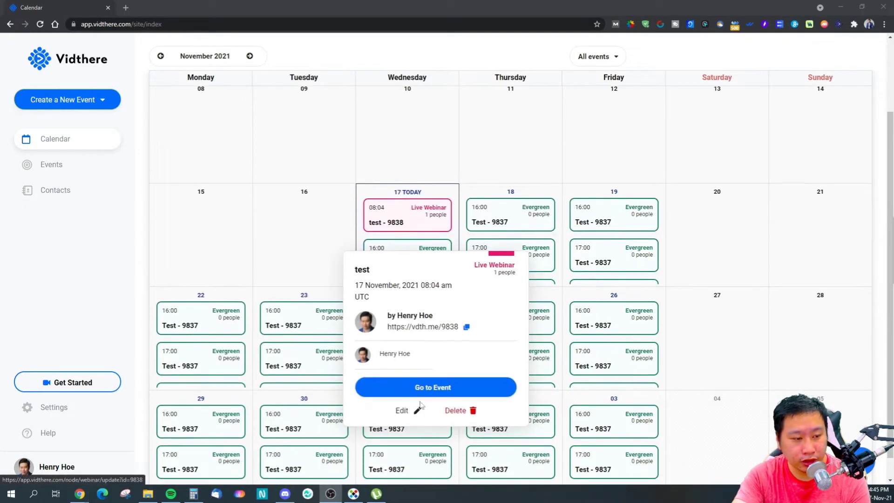
{"action": "left_click", "coordinate": [427, 386]}
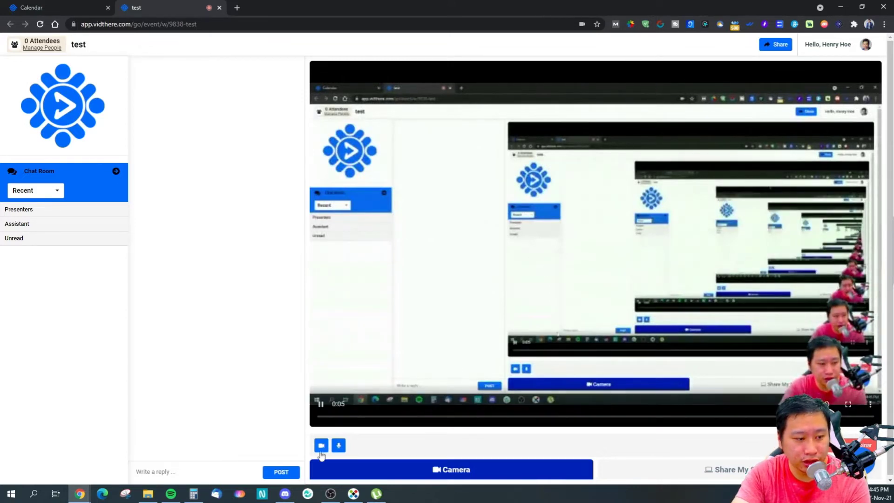
Step: Share the entire Screen 1 in the webinar room
{"action": "left_click", "coordinate": [686, 474]}
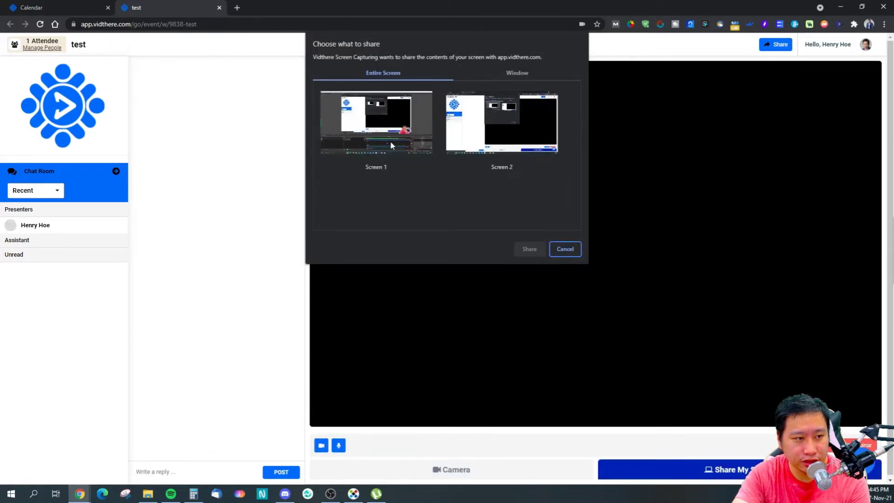
{"action": "left_click", "coordinate": [505, 147]}
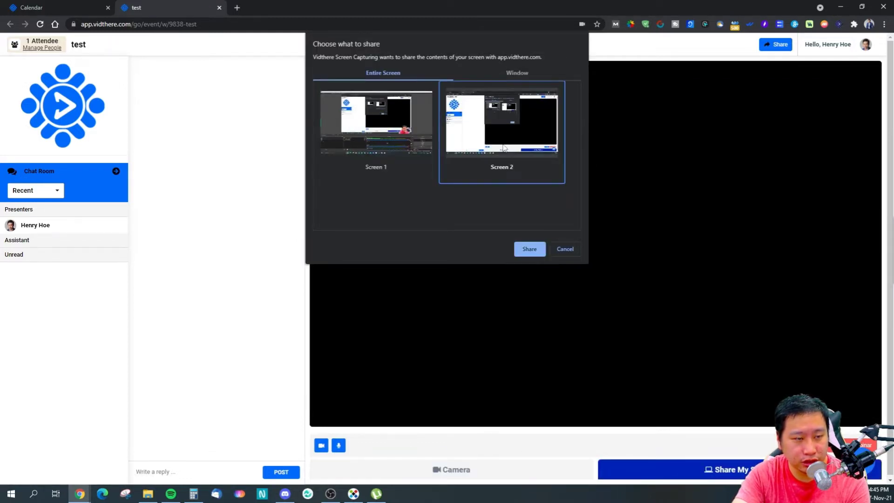
{"action": "left_click", "coordinate": [395, 132]}
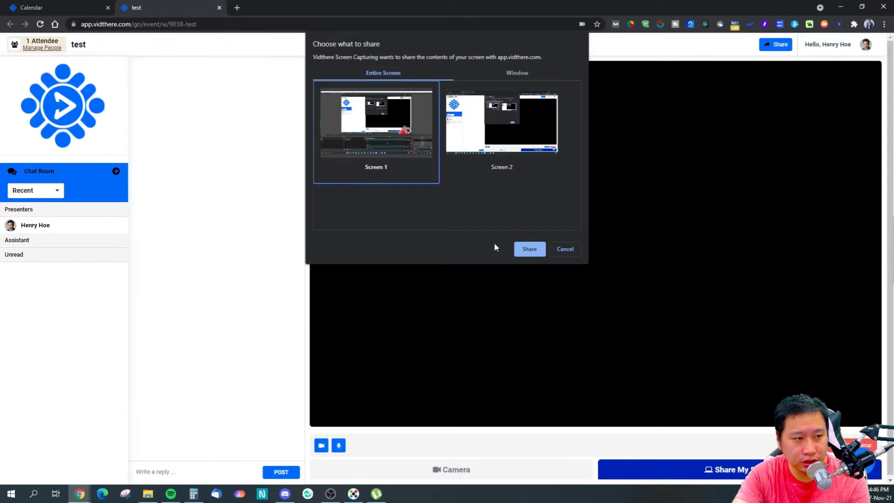
{"action": "left_click", "coordinate": [521, 250]}
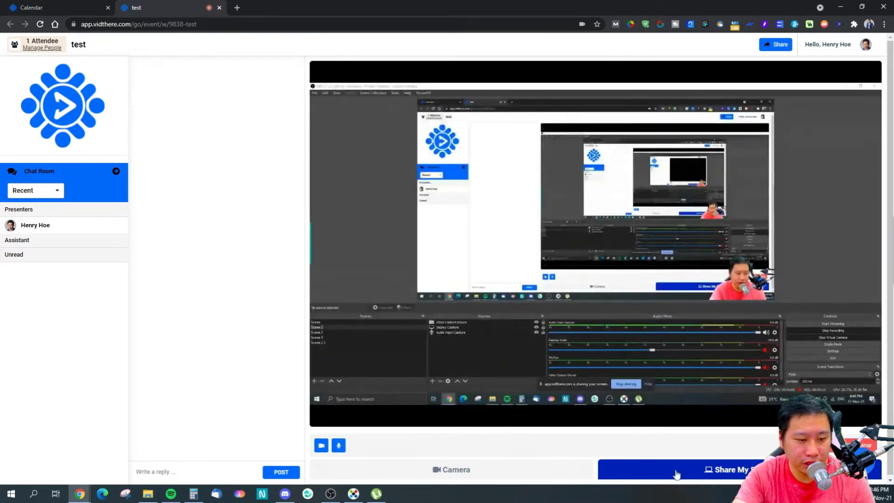
Step: Disable the camera in the webinar room and dismiss the camera notice
{"action": "left_click", "coordinate": [321, 445]}
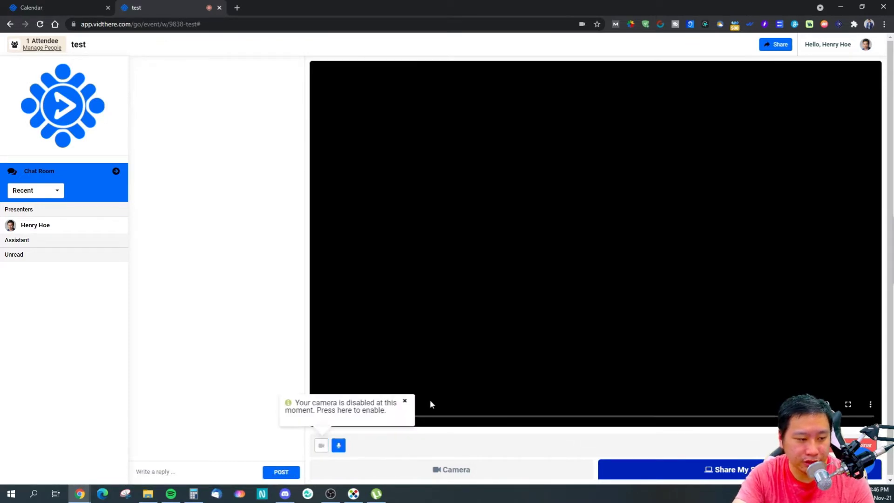
{"action": "left_click", "coordinate": [405, 400]}
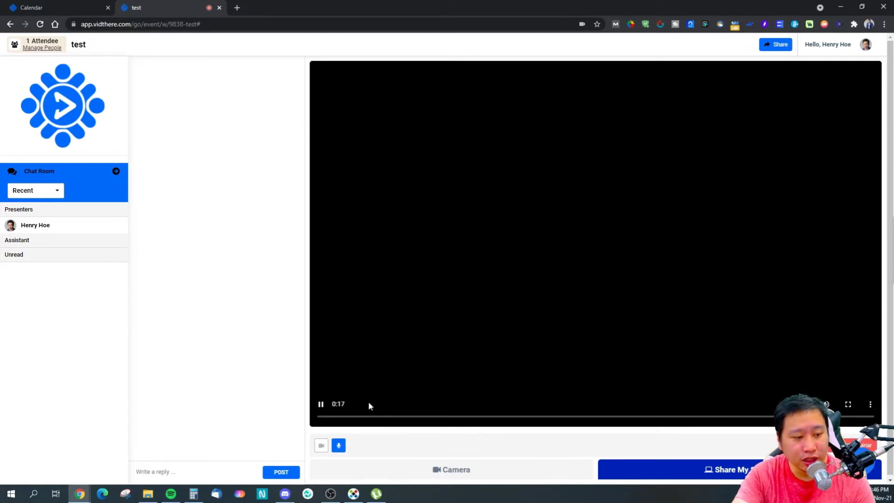
Step: Check the attendee list and the Recent chat filter in the live webinar room
{"action": "left_click", "coordinate": [180, 471]}
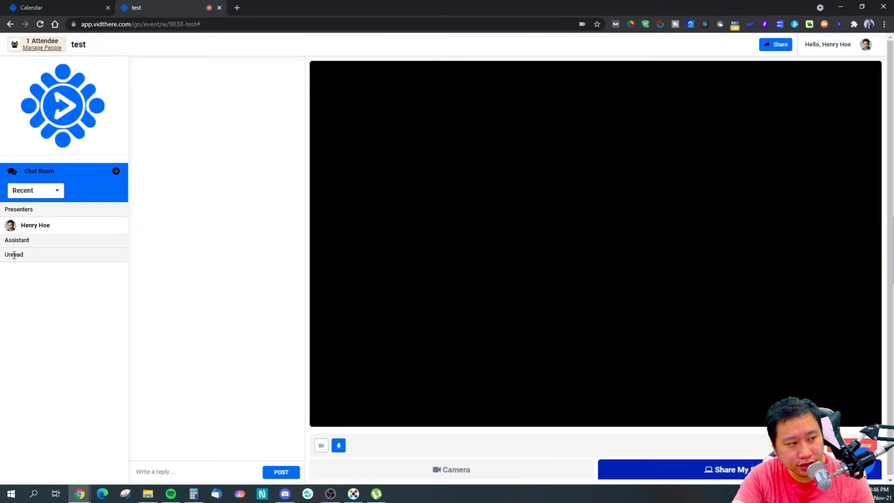
{"action": "left_click", "coordinate": [42, 48]}
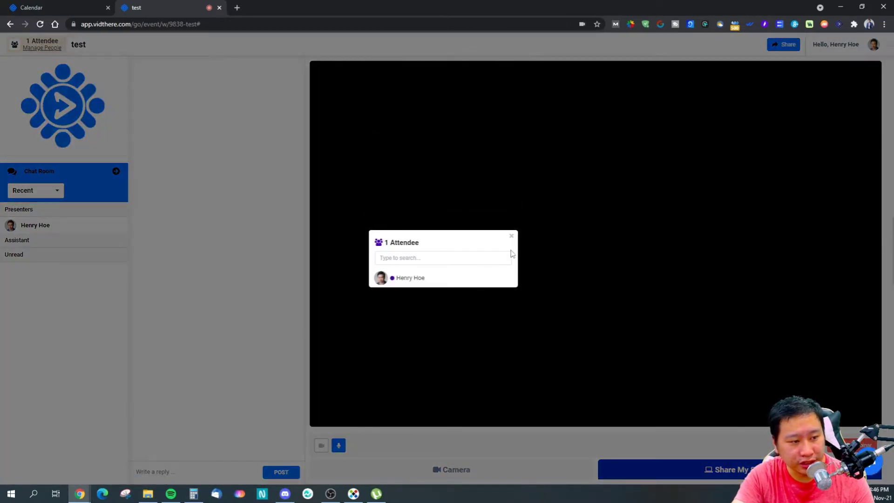
{"action": "left_click", "coordinate": [511, 236]}
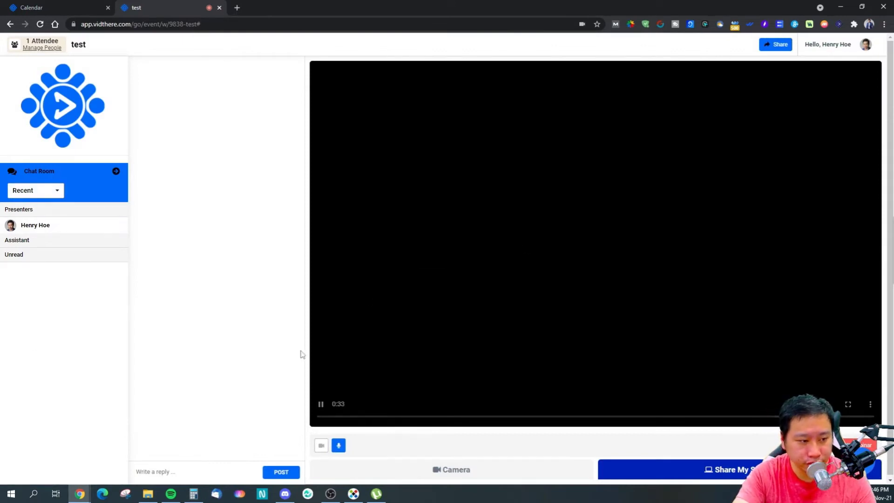
{"action": "left_click", "coordinate": [35, 191]}
{"action": "left_click", "coordinate": [42, 191]}
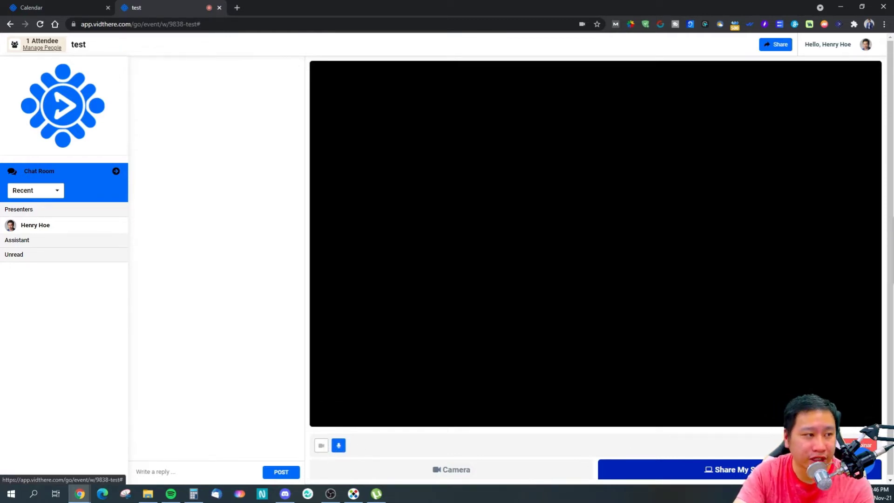
Step: Switch the webinar source to Camera and check the Vidthere Screen Capturing extension and account options
{"action": "left_click", "coordinate": [493, 472]}
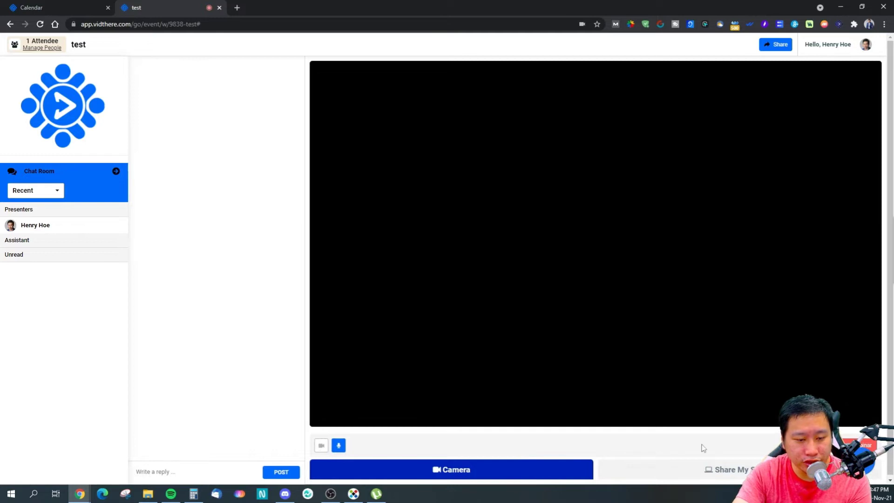
{"action": "right_click", "coordinate": [839, 25]}
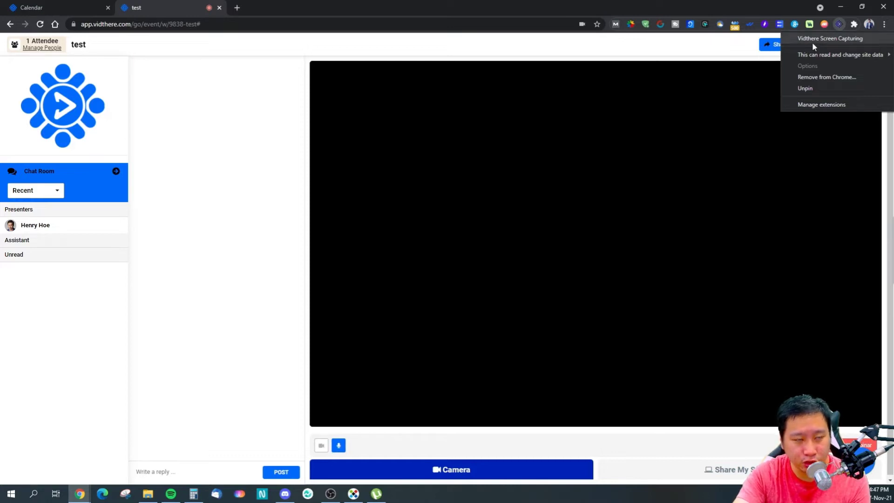
{"action": "left_click", "coordinate": [564, 204]}
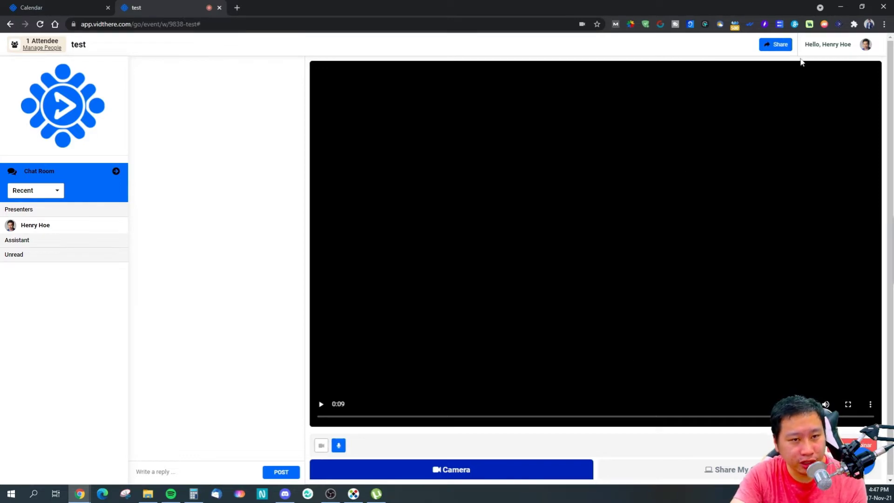
{"action": "left_click", "coordinate": [862, 47]}
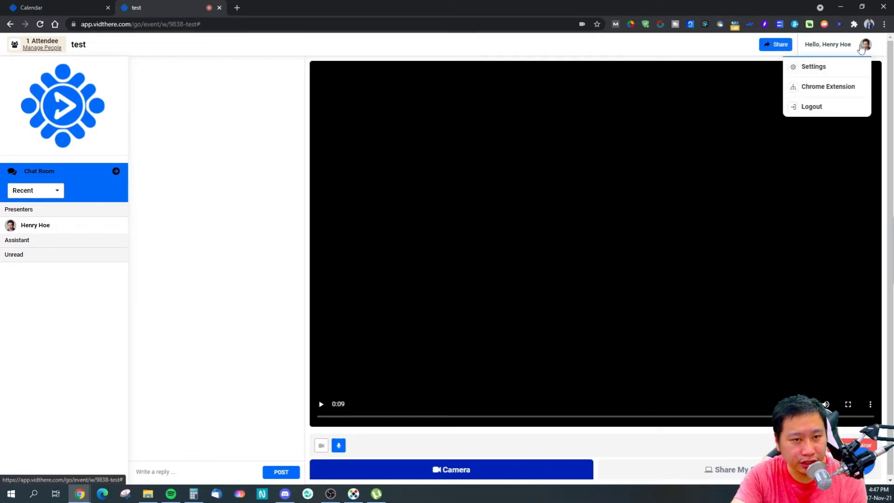
{"action": "left_click", "coordinate": [861, 47]}
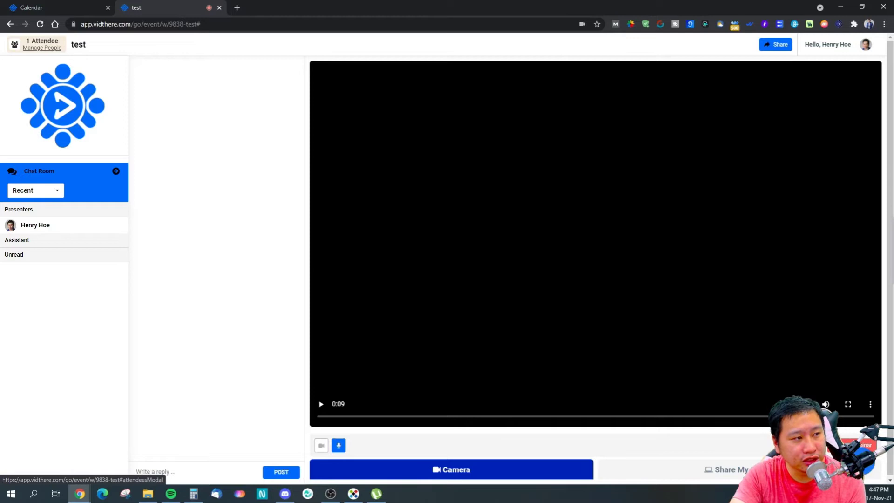
Step: Close the live webinar room, return to the calendar and dismiss the open event details
{"action": "left_click", "coordinate": [11, 26]}
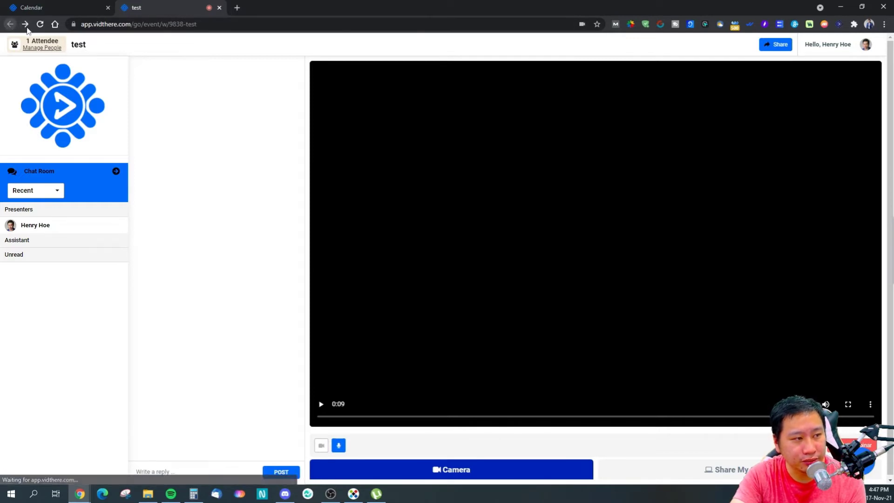
{"action": "left_click", "coordinate": [25, 24]}
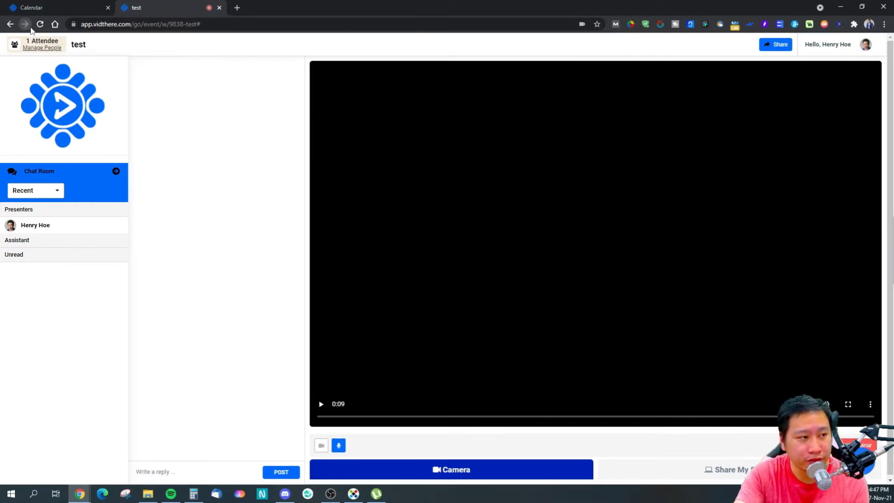
{"action": "right_click", "coordinate": [10, 26]}
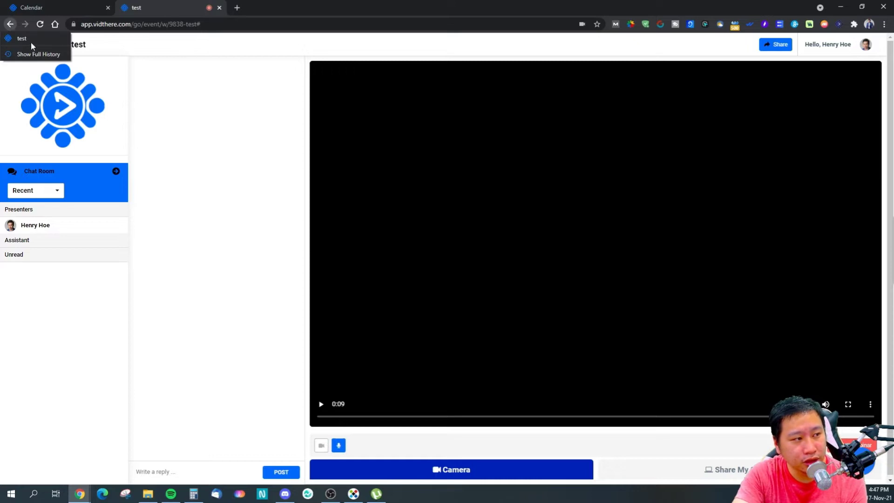
{"action": "left_click", "coordinate": [30, 42]}
{"action": "left_click", "coordinate": [65, 7]}
{"action": "left_click", "coordinate": [166, 8]}
{"action": "left_click", "coordinate": [220, 7]}
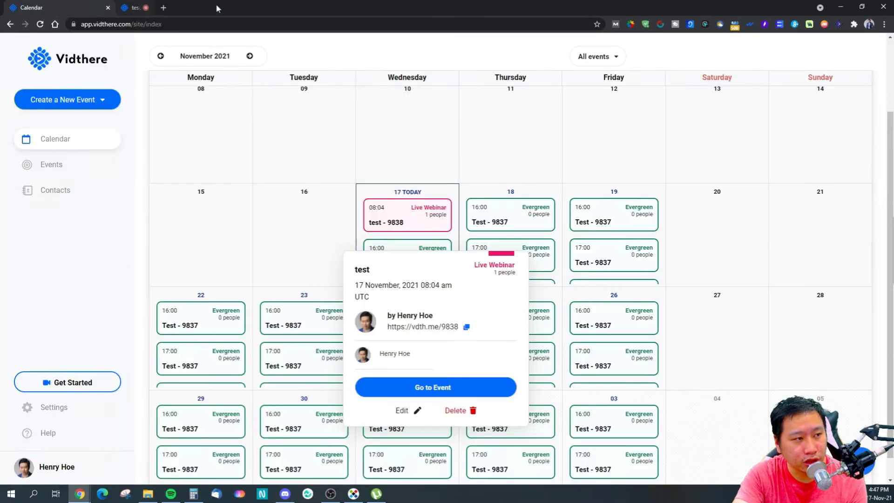
{"action": "left_click", "coordinate": [756, 277]}
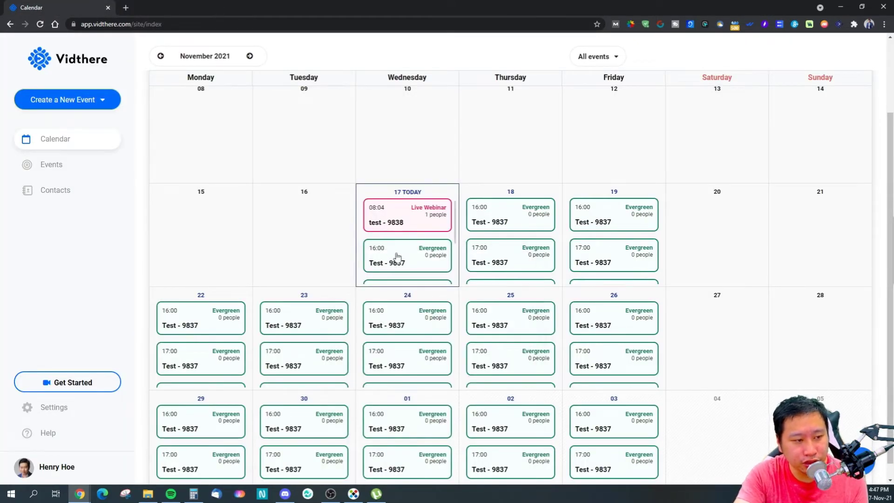
Step: Go to the evergreen "Test" webinar room from its 16:00 entry on 17 November and view its video in full screen
{"action": "left_click", "coordinate": [397, 257]}
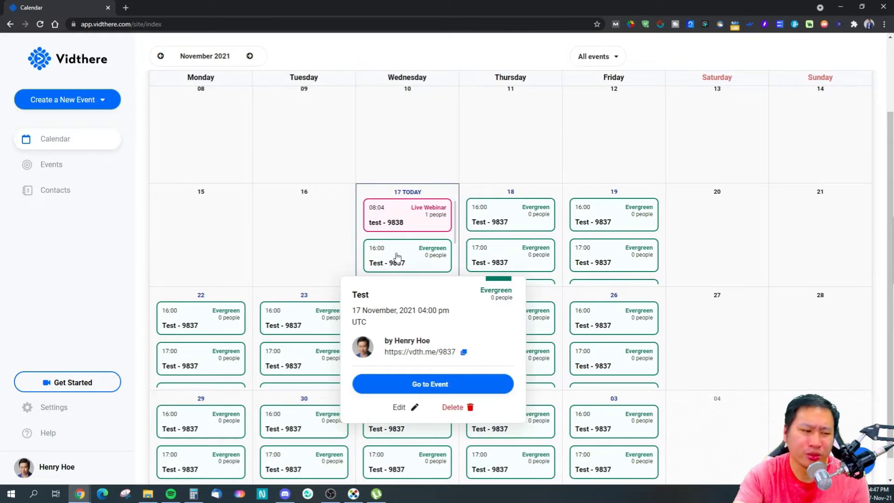
{"action": "left_click", "coordinate": [442, 385]}
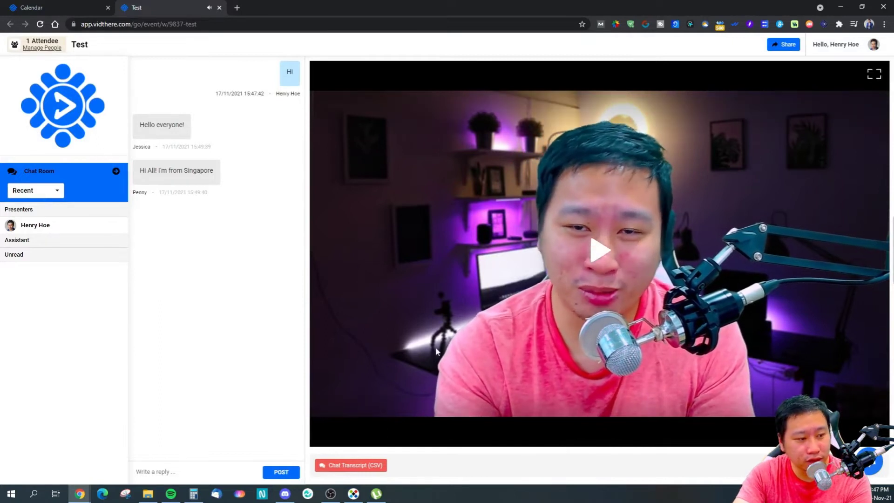
{"action": "left_click", "coordinate": [874, 74]}
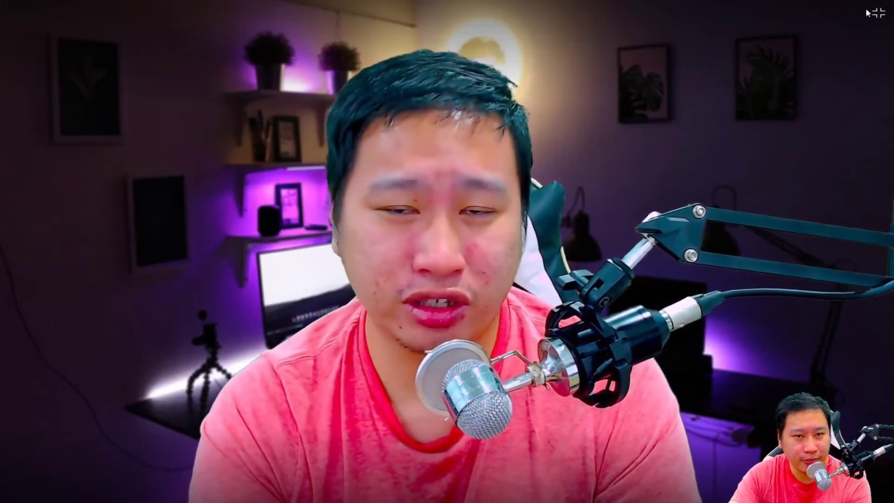
{"action": "key", "text": "Escape"}
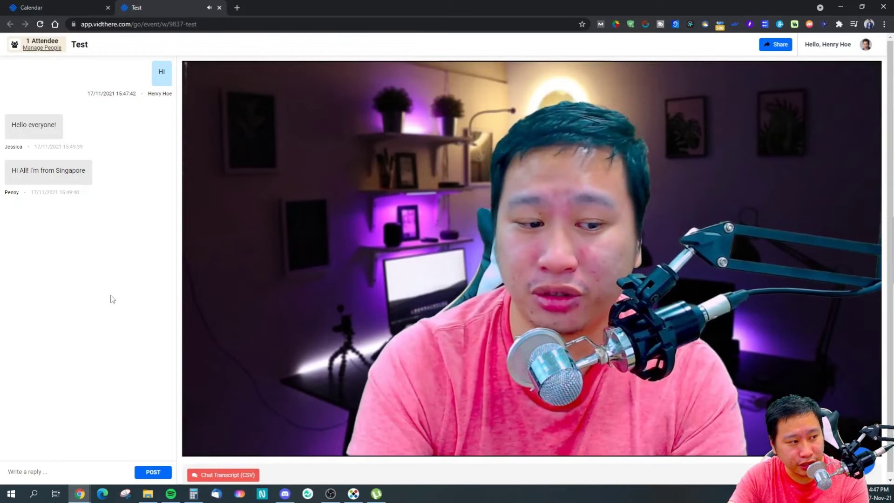
{"action": "left_click", "coordinate": [866, 73]}
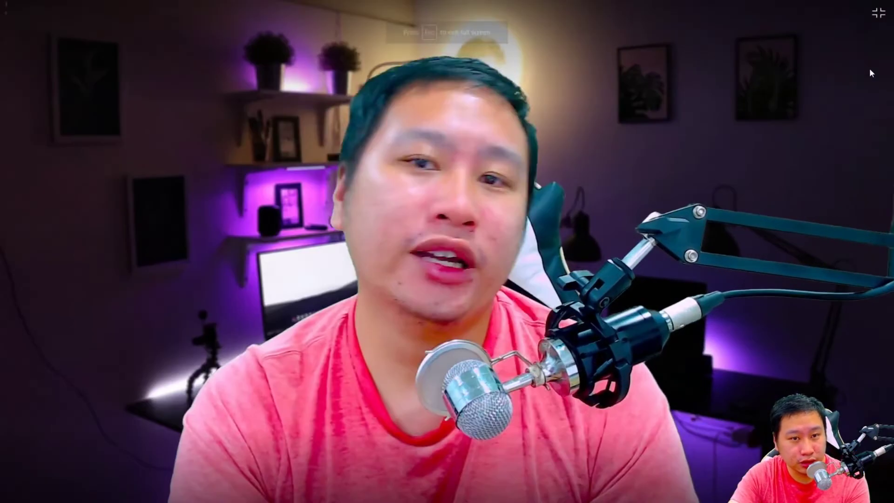
{"action": "left_click", "coordinate": [877, 14]}
{"action": "double_click", "coordinate": [664, 232]}
{"action": "double_click", "coordinate": [664, 233]}
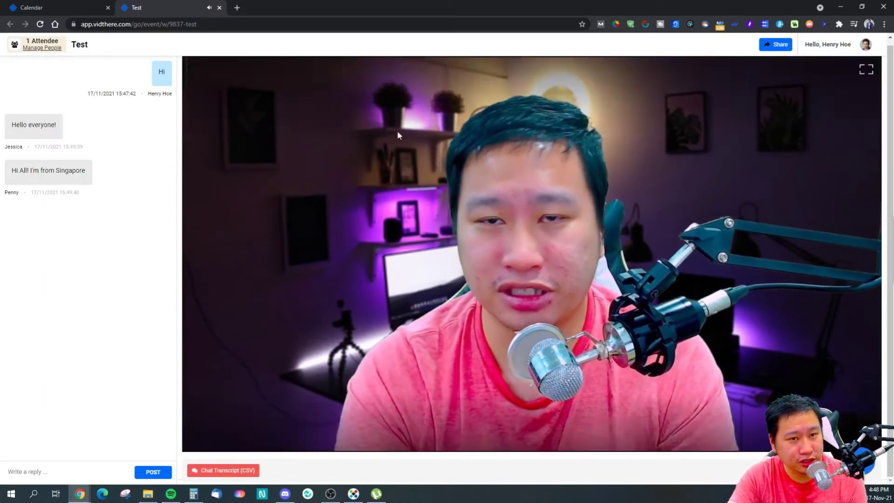
Step: Close and reopen the evergreen "Test" webinar room, comparing it with the calendar and checking its chat
{"action": "left_click", "coordinate": [219, 7]}
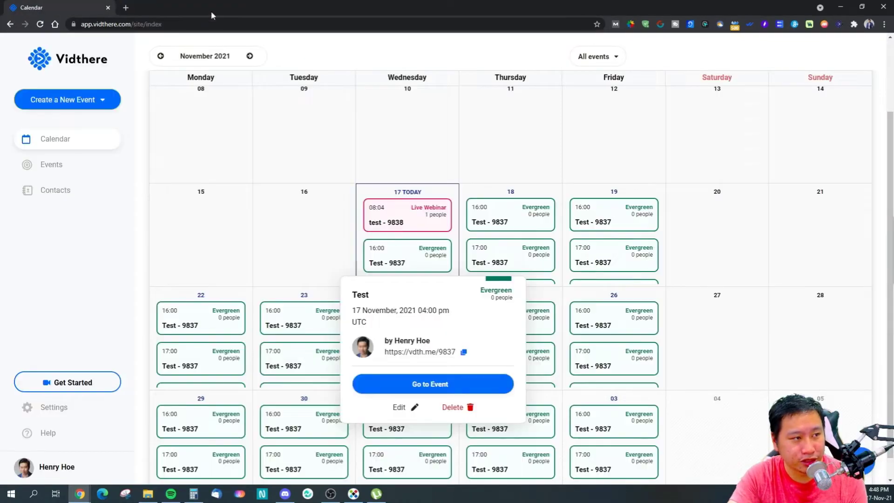
{"action": "left_click", "coordinate": [475, 381]}
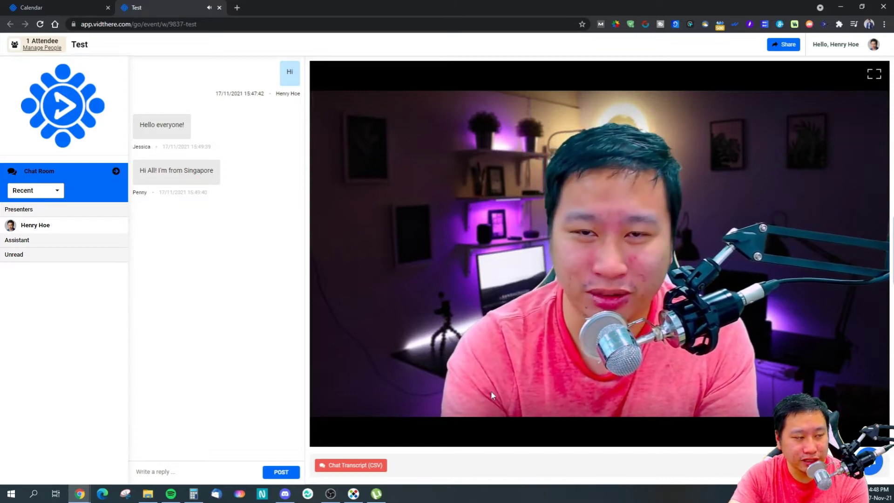
{"action": "left_click", "coordinate": [26, 5]}
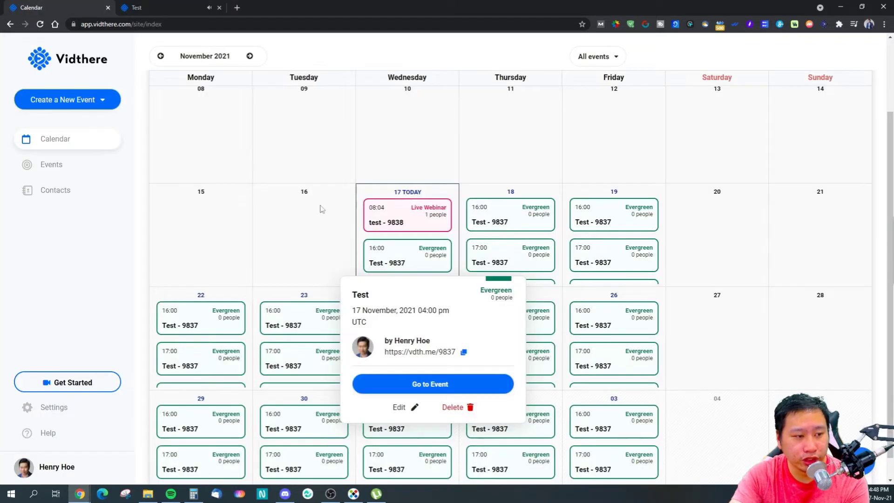
{"action": "left_click", "coordinate": [256, 235]}
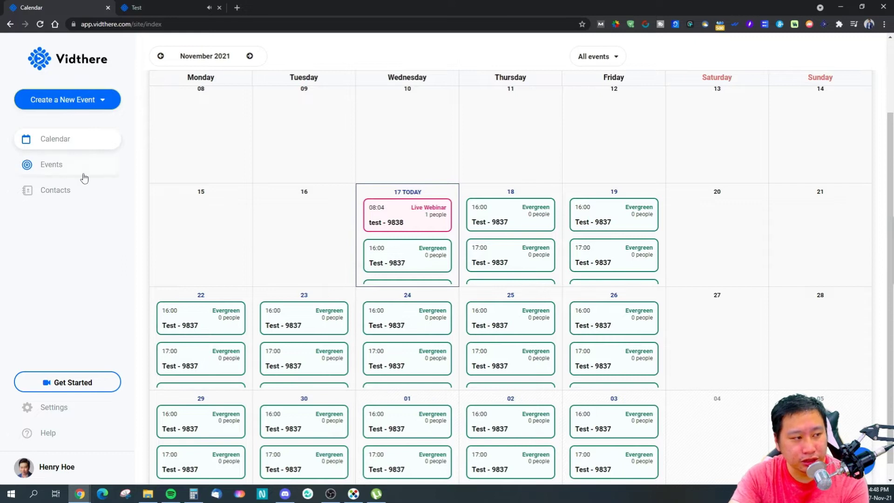
{"action": "left_click", "coordinate": [136, 8]}
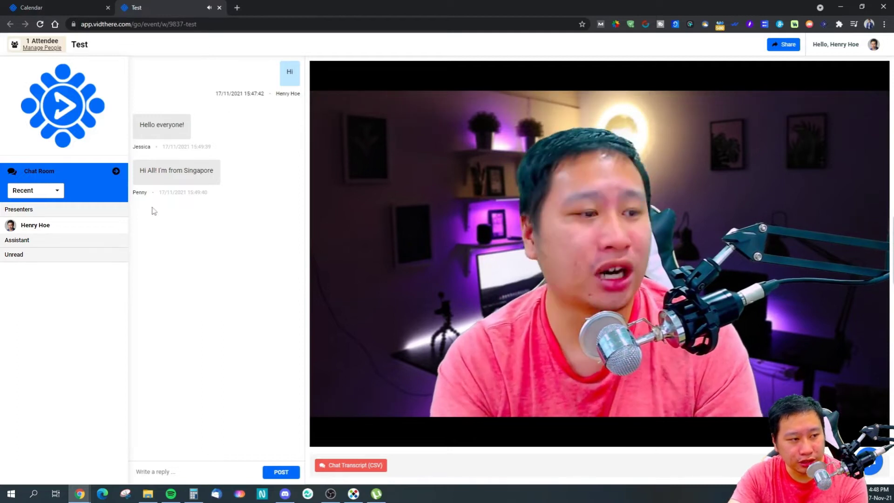
Step: Close the evergreen room and open the 16:00 "Test" event of 17 November for editing
{"action": "left_click", "coordinate": [218, 8]}
{"action": "left_click", "coordinate": [393, 257]}
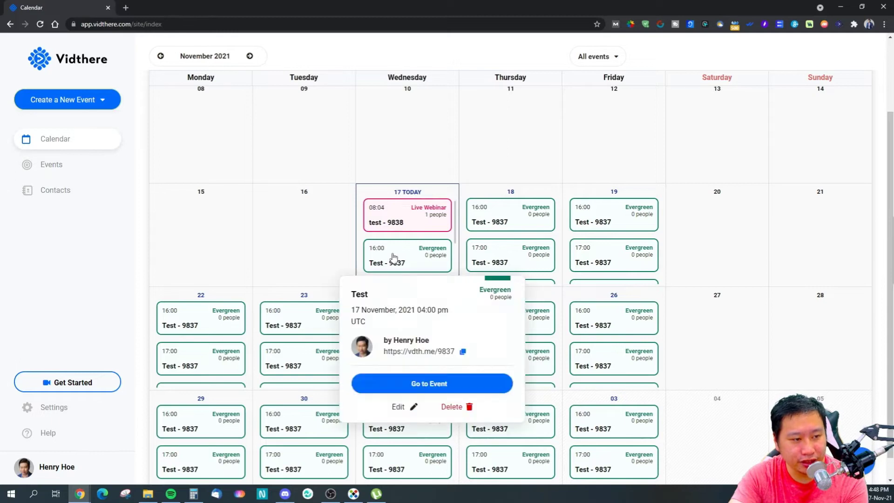
{"action": "left_click", "coordinate": [396, 407]}
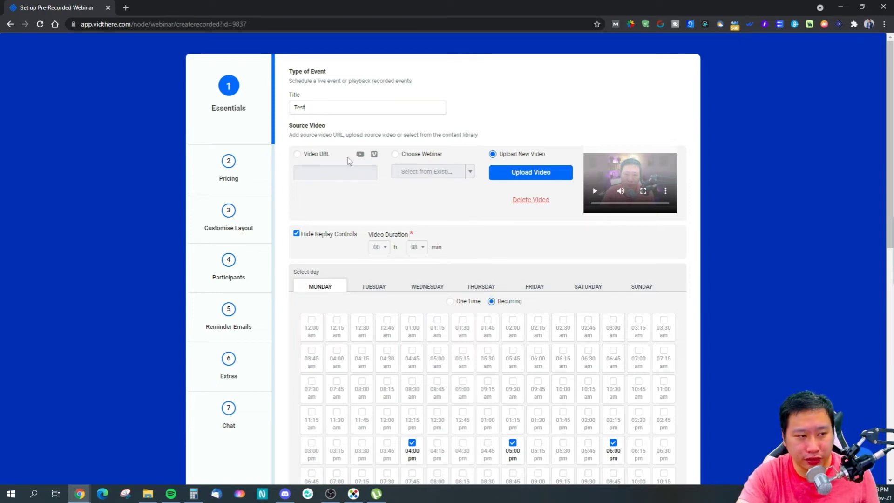
Step: Try the Video URL, Upload New Video and Choose Webinar sources, choosing the "test" webinar, and reload the form to discard the changes
{"action": "left_click", "coordinate": [375, 157]}
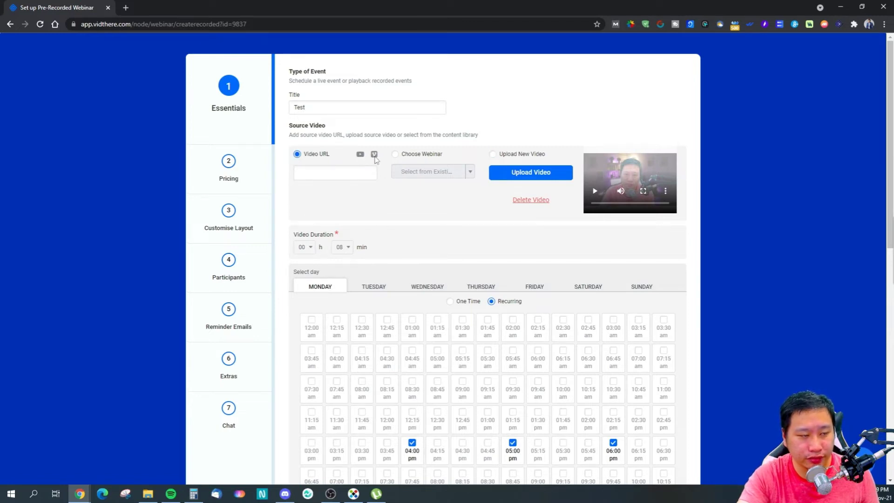
{"action": "left_click", "coordinate": [493, 154]}
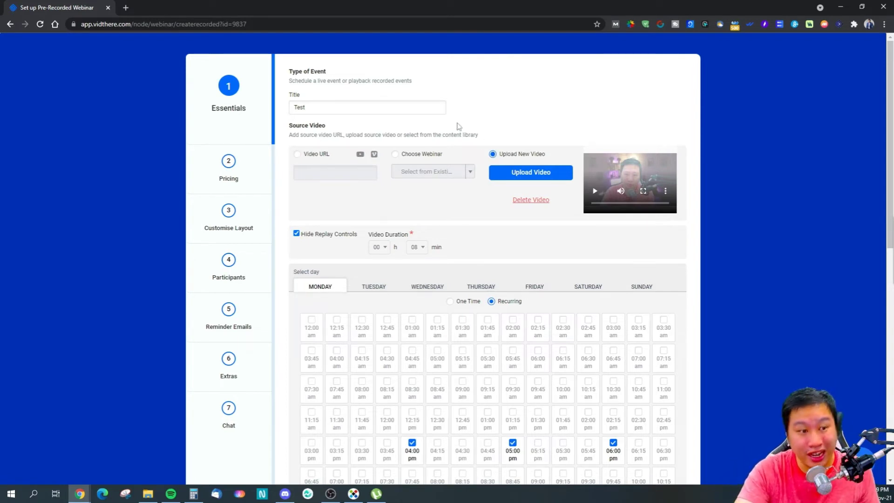
{"action": "left_click", "coordinate": [395, 155]}
{"action": "left_click", "coordinate": [413, 172]}
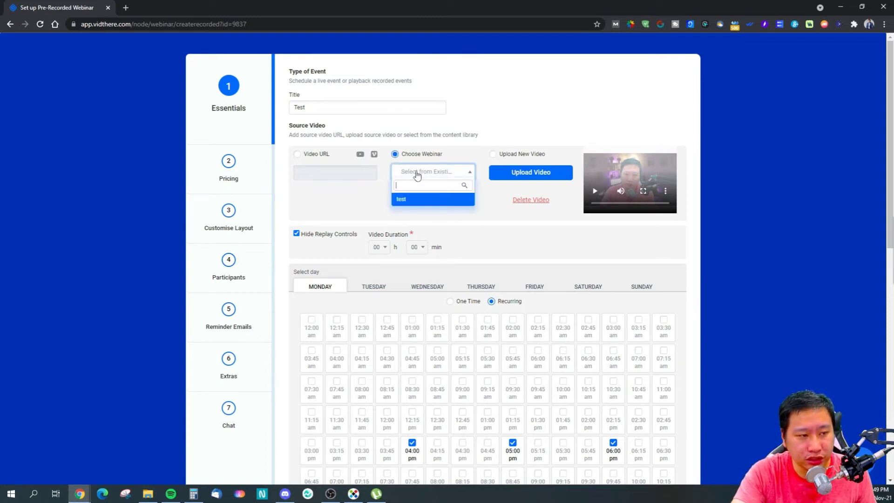
{"action": "left_click", "coordinate": [417, 206]}
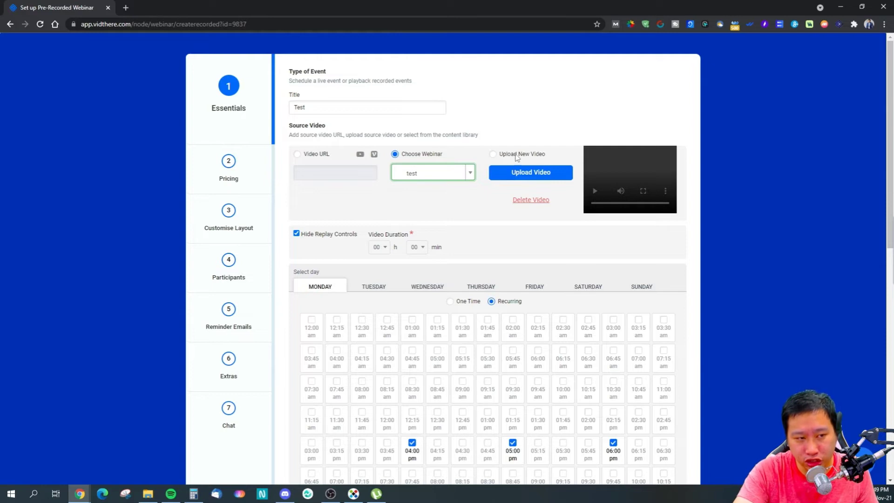
{"action": "left_click", "coordinate": [510, 155]}
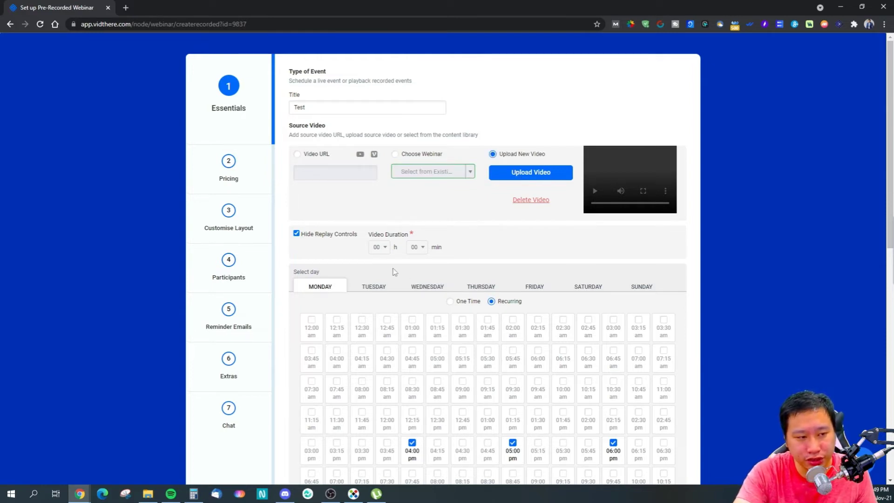
{"action": "left_click", "coordinate": [39, 24]}
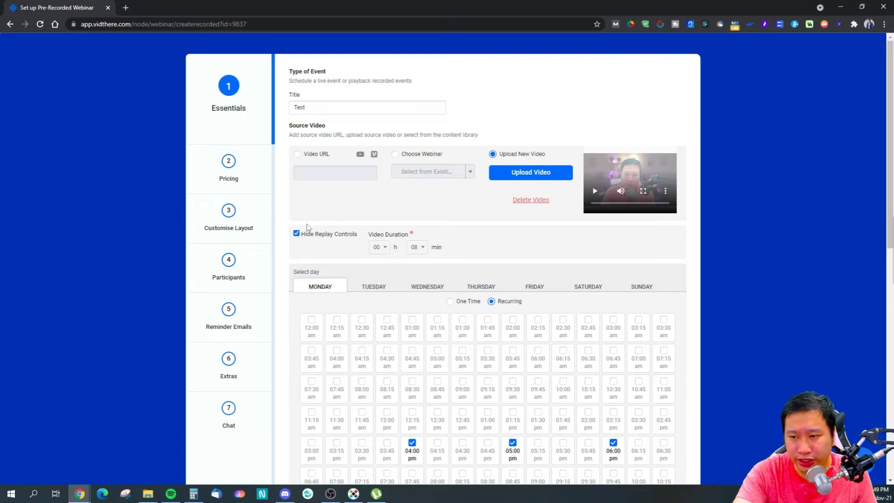
Step: Examine the recurring Monday time slots, timezone and notification options of the pre-recorded webinar
{"action": "scroll", "coordinate": [434, 279], "scroll_direction": "down", "scroll_amount": 5}
{"action": "scroll", "coordinate": [738, 319], "scroll_direction": "up", "scroll_amount": 2}
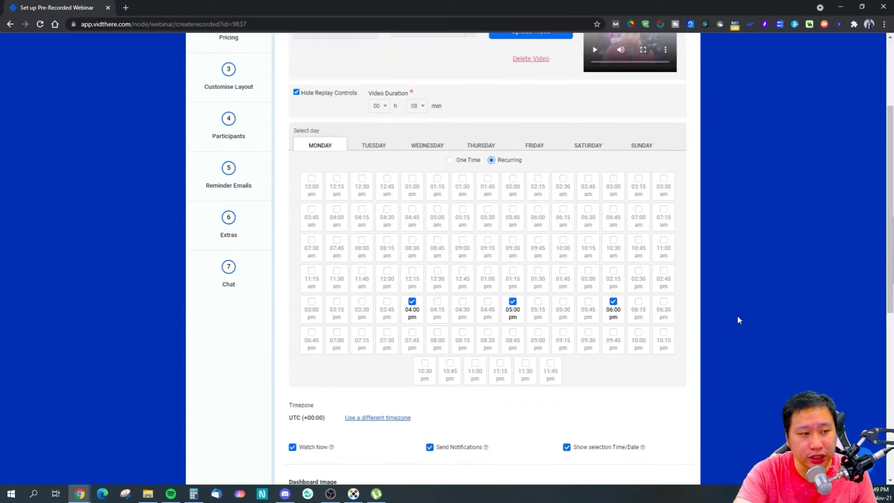
{"action": "scroll", "coordinate": [730, 311], "scroll_direction": "down", "scroll_amount": 3}
{"action": "scroll", "coordinate": [730, 311], "scroll_direction": "up", "scroll_amount": 2}
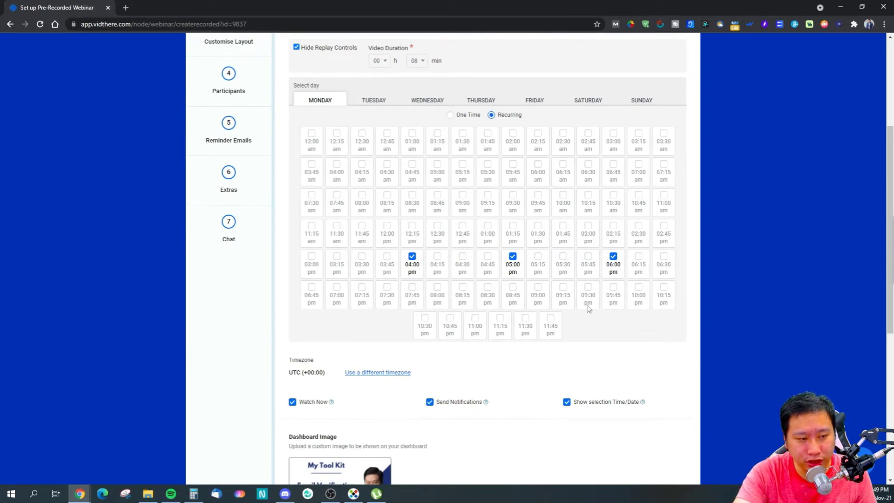
Step: Switch the Monday schedule to One Time and back to Recurring
{"action": "scroll", "coordinate": [436, 336], "scroll_direction": "down", "scroll_amount": 2}
{"action": "scroll", "coordinate": [443, 316], "scroll_direction": "up", "scroll_amount": 5}
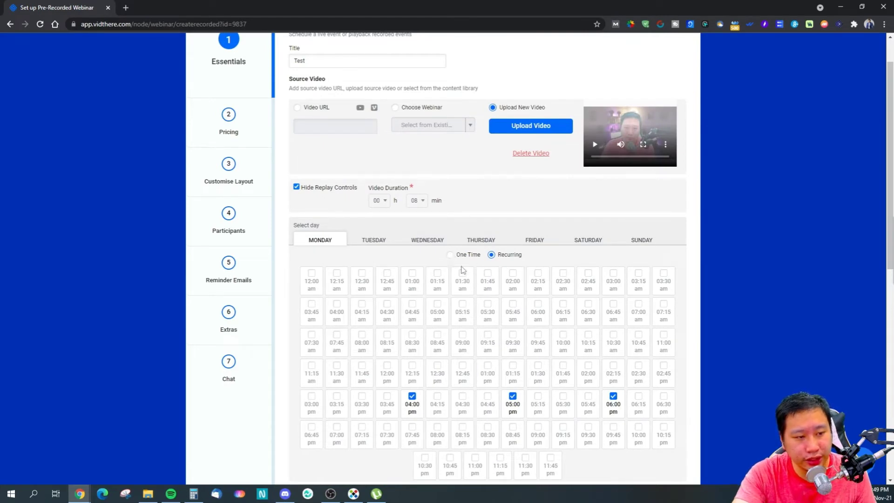
{"action": "left_click", "coordinate": [450, 255]}
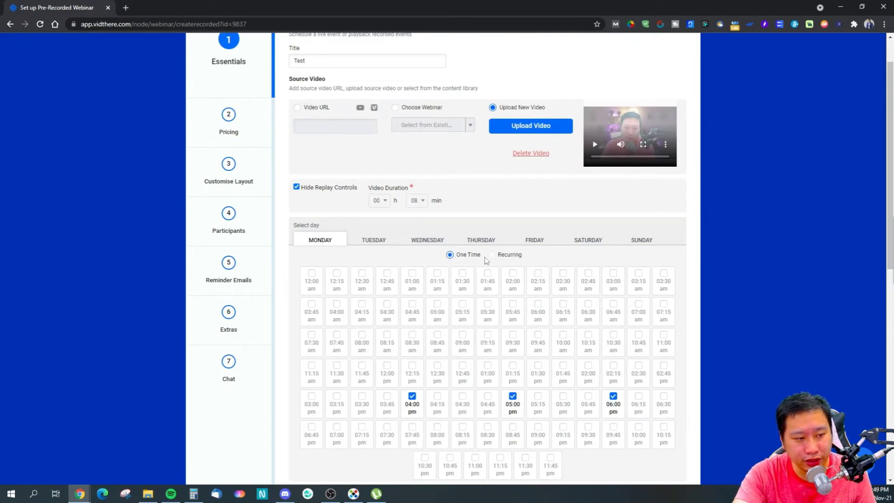
{"action": "left_click", "coordinate": [491, 255]}
Step: Examine the Watch Now, notification, time selection, dashboard image and event settings below the time slots
{"action": "scroll", "coordinate": [684, 328], "scroll_direction": "down", "scroll_amount": 4}
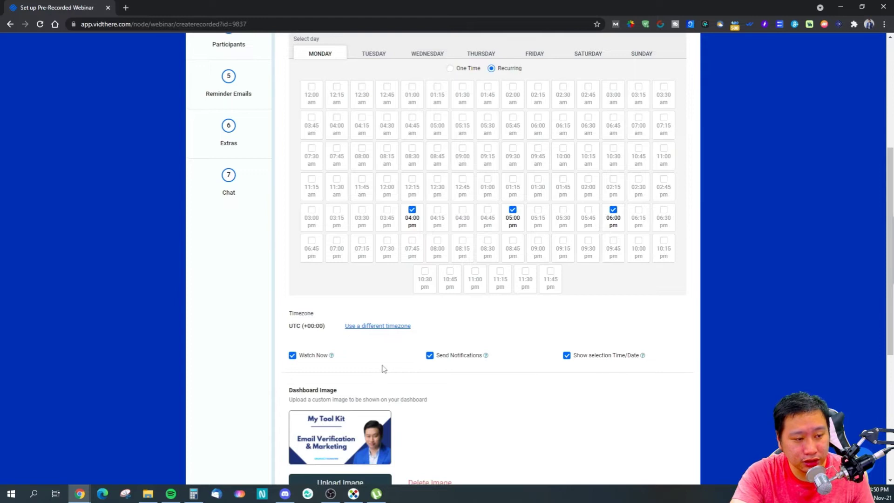
{"action": "scroll", "coordinate": [383, 367], "scroll_direction": "down", "scroll_amount": 3}
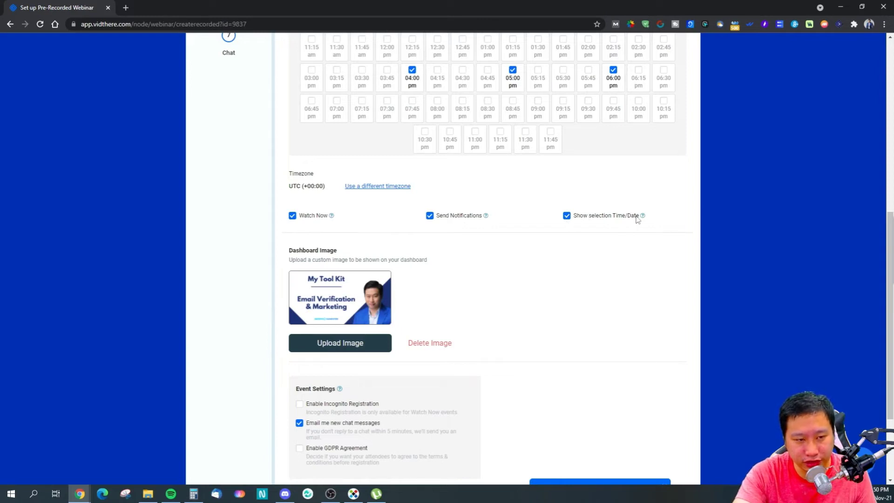
{"action": "left_click", "coordinate": [567, 216]}
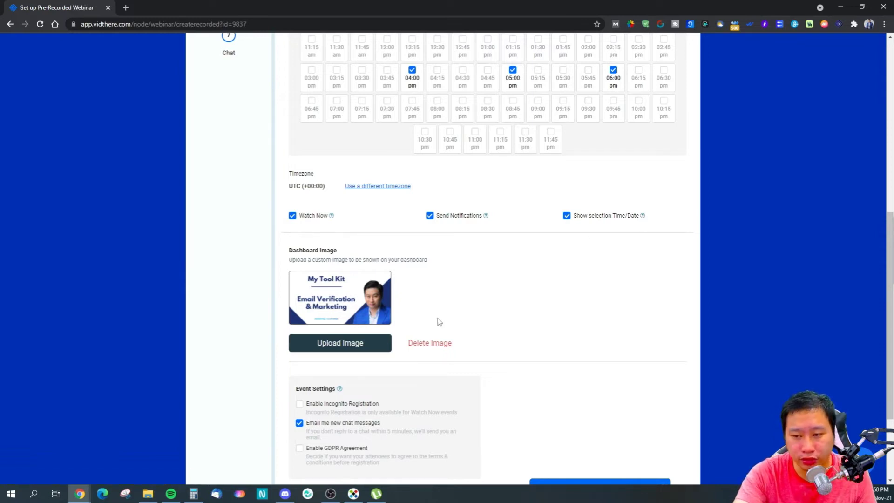
{"action": "scroll", "coordinate": [383, 351], "scroll_direction": "down", "scroll_amount": 3}
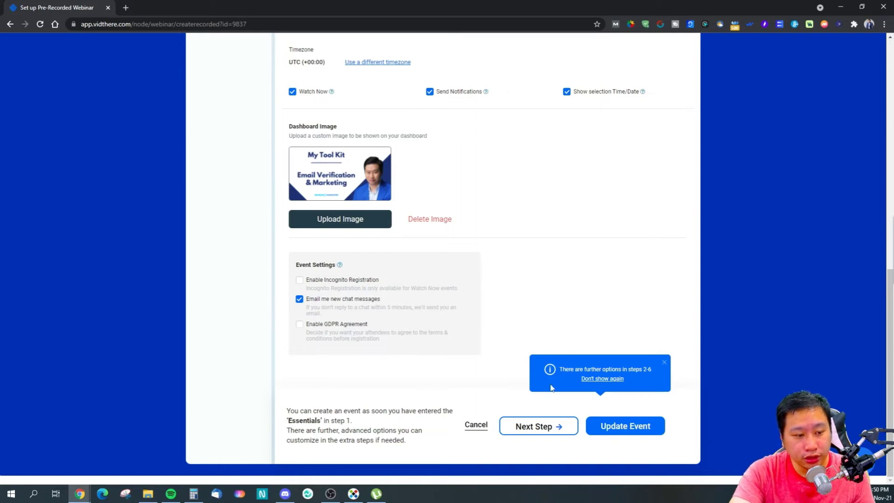
{"action": "scroll", "coordinate": [461, 362], "scroll_direction": "up", "scroll_amount": 15}
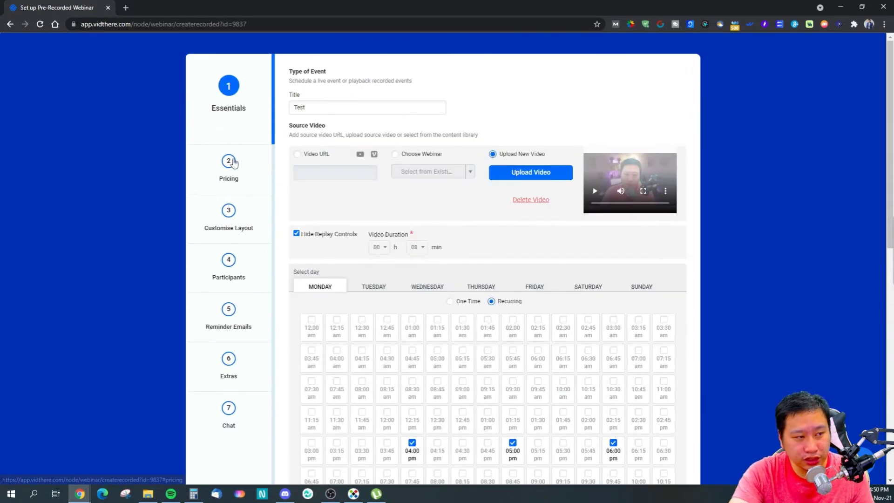
Step: Try the ticket price option in the Pricing step, view its currency choices, and disable it again
{"action": "left_click", "coordinate": [228, 161]}
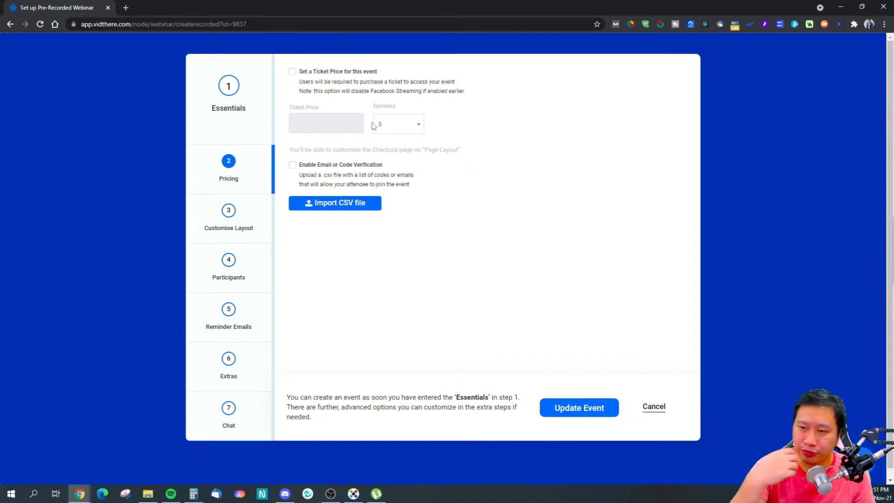
{"action": "left_click", "coordinate": [293, 73]}
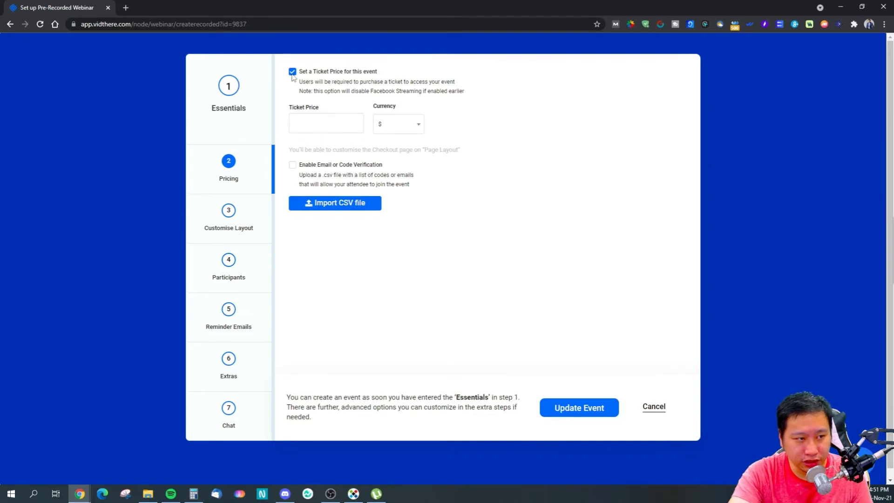
{"action": "left_click", "coordinate": [293, 74]}
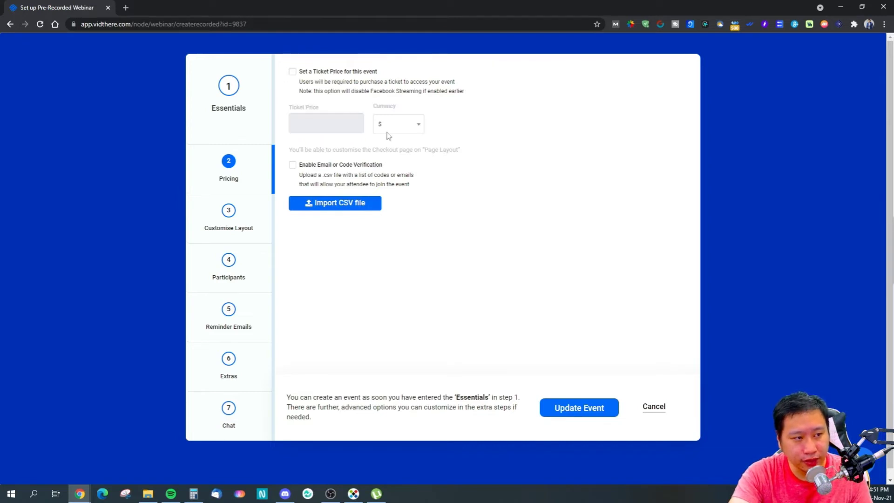
{"action": "left_click", "coordinate": [293, 72]}
{"action": "left_click", "coordinate": [411, 133]}
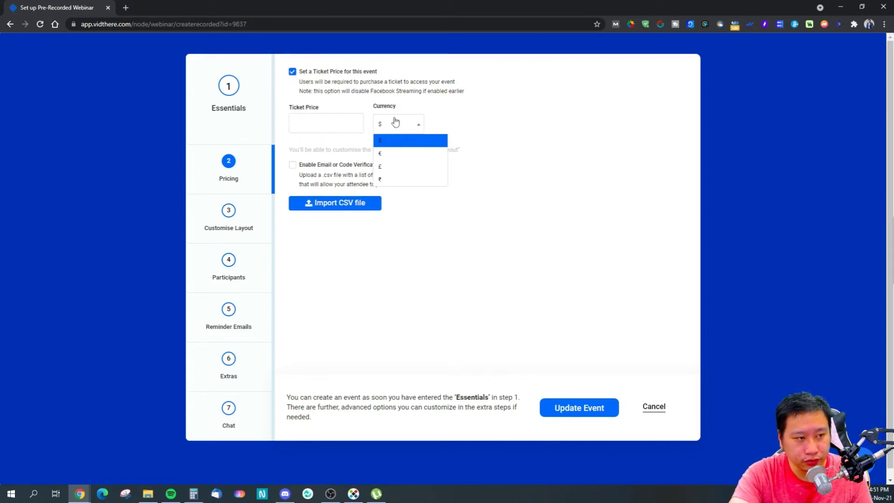
{"action": "left_click", "coordinate": [395, 122]}
{"action": "left_click", "coordinate": [293, 72]}
Step: Open the custom page layout under Customise Layout, examine its template, colour, form field and content settings, and close it
{"action": "left_click", "coordinate": [231, 229]}
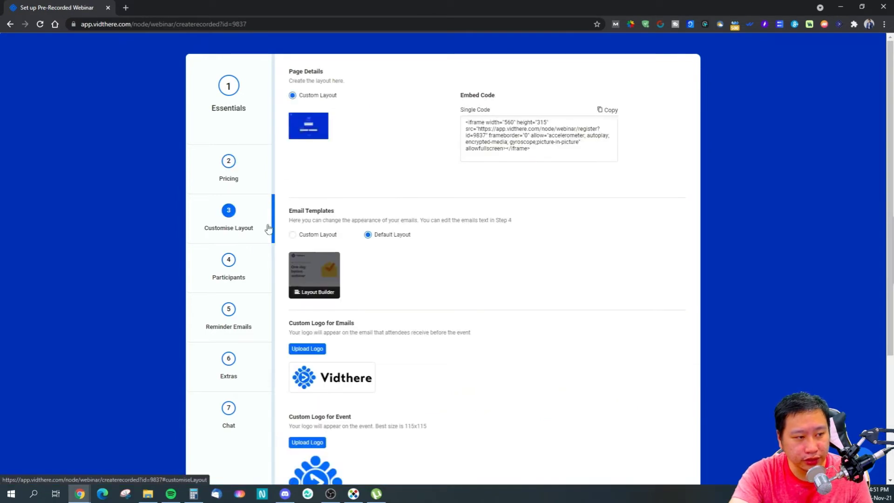
{"action": "left_click", "coordinate": [303, 125]}
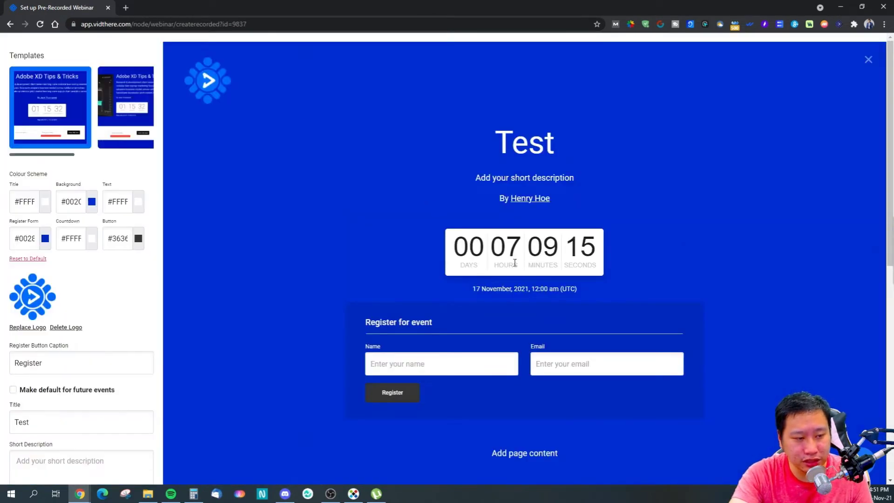
{"action": "scroll", "coordinate": [499, 308], "scroll_direction": "down", "scroll_amount": 4}
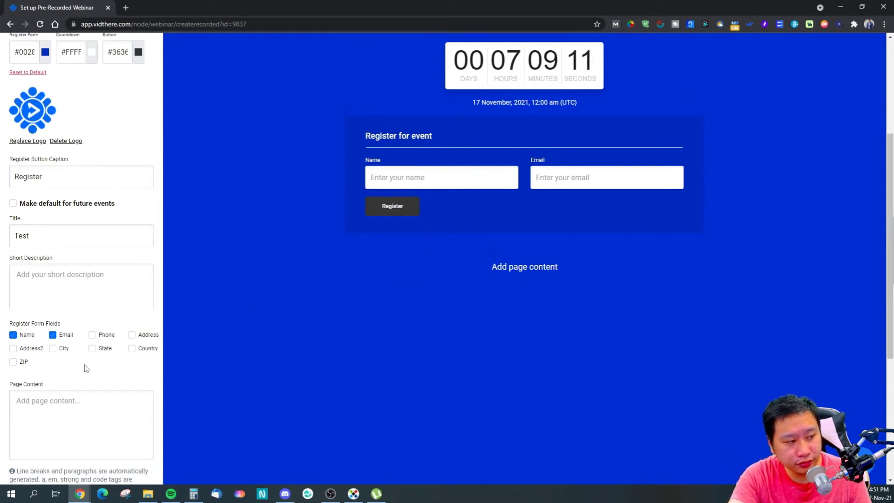
{"action": "scroll", "coordinate": [84, 368], "scroll_direction": "down", "scroll_amount": 4}
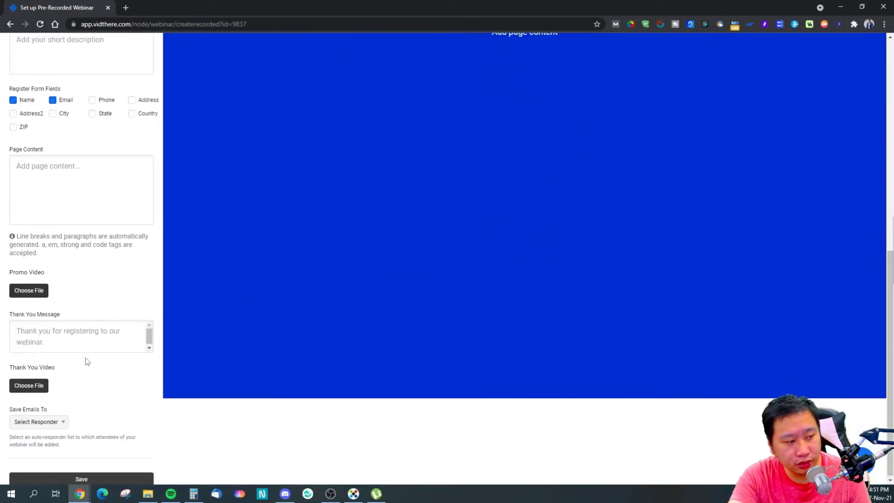
{"action": "scroll", "coordinate": [84, 373], "scroll_direction": "up", "scroll_amount": 8}
{"action": "scroll", "coordinate": [102, 267], "scroll_direction": "up", "scroll_amount": 1}
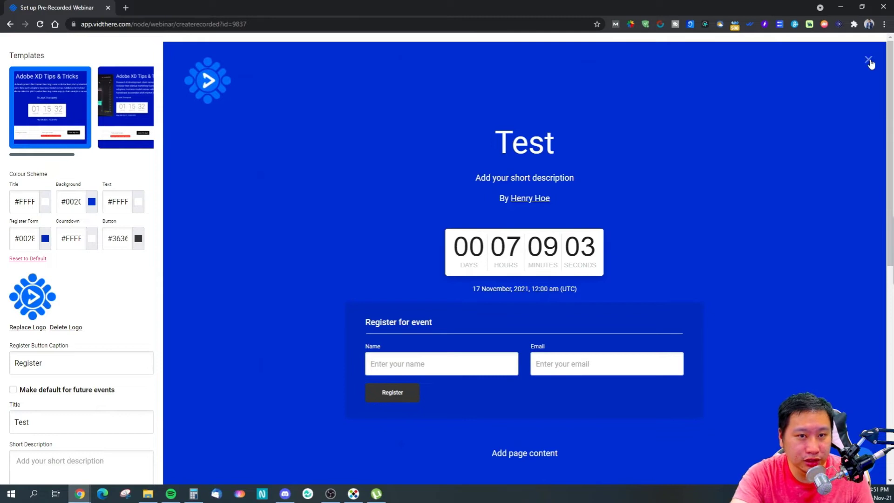
{"action": "left_click", "coordinate": [10, 26]}
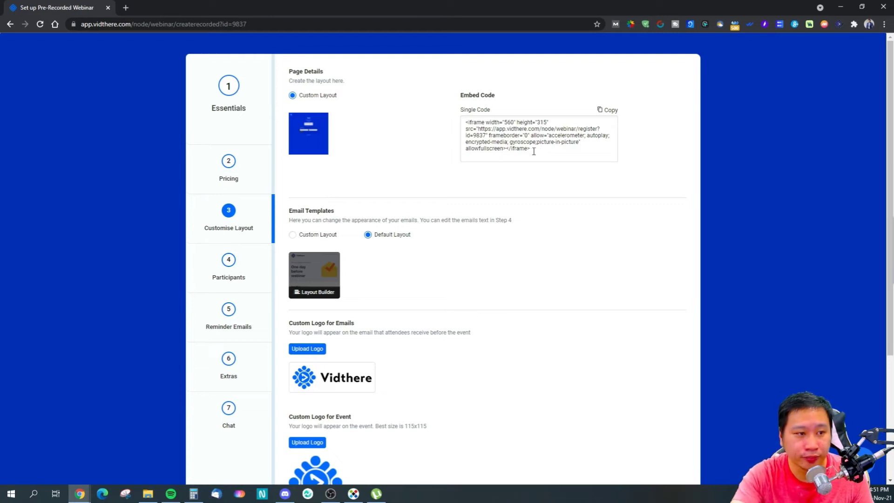
Step: Open the registration URL from the embed code in a new tab, view the page, and close it
{"action": "left_click_drag", "start_coordinate": [478, 129], "coordinate": [485, 135]}
{"action": "right_click", "coordinate": [484, 135]}
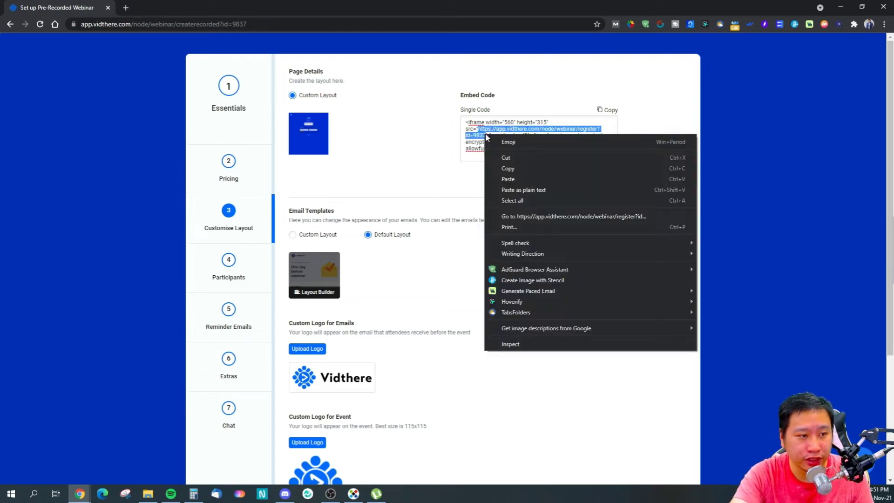
{"action": "left_click", "coordinate": [517, 216]}
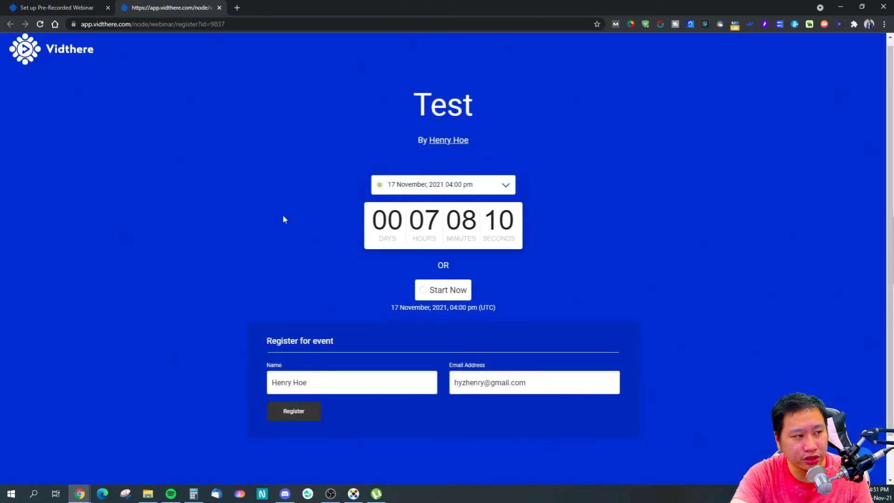
{"action": "left_click", "coordinate": [219, 8]}
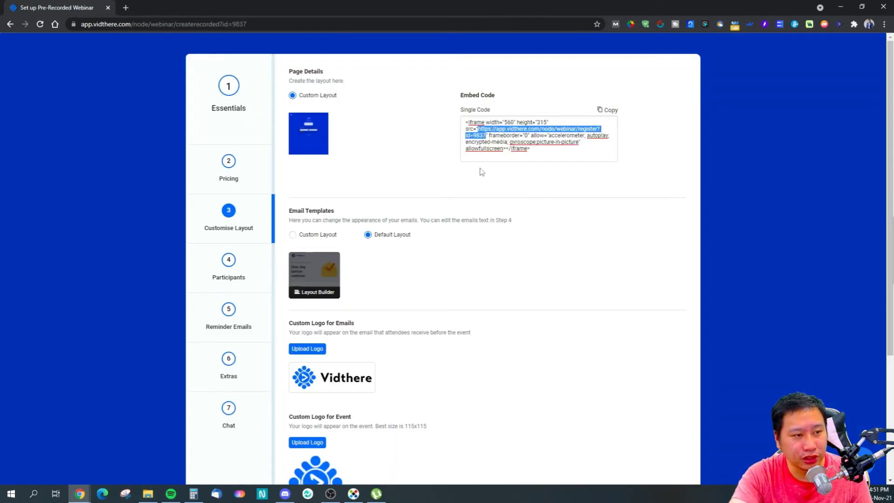
Step: Copy the registration URL from the embed code and open it in an incognito window
{"action": "left_click", "coordinate": [485, 144]}
{"action": "left_click_drag", "start_coordinate": [478, 128], "coordinate": [489, 137]}
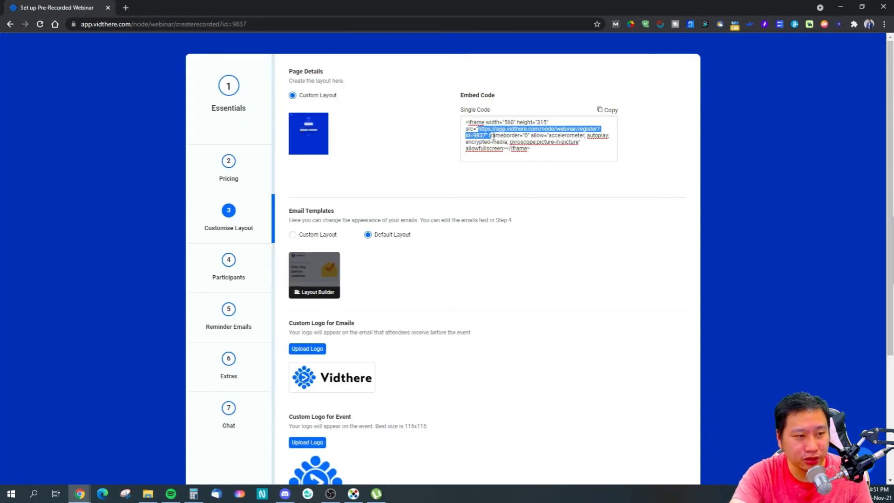
{"action": "right_click", "coordinate": [486, 139]}
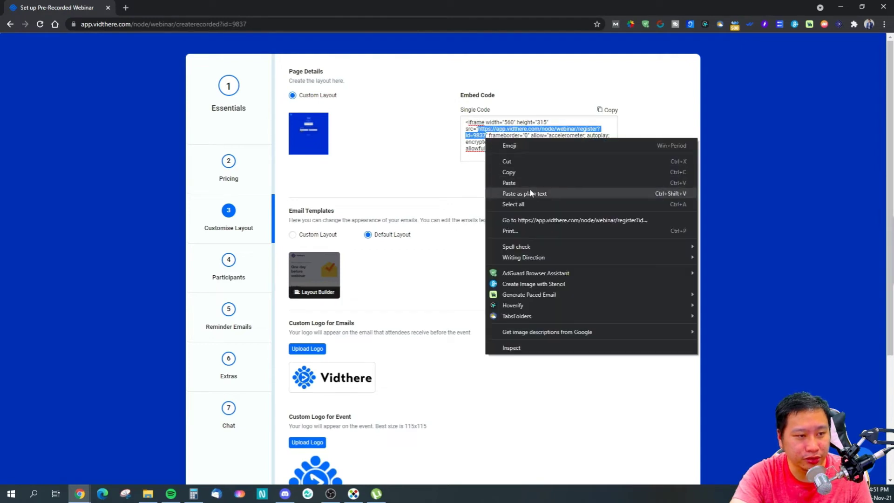
{"action": "left_click", "coordinate": [509, 172]}
{"action": "left_click", "coordinate": [884, 24]}
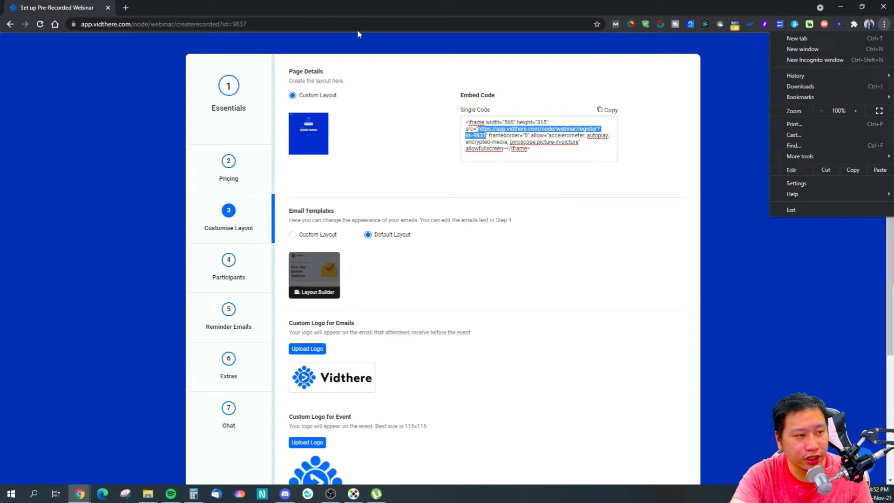
{"action": "left_click", "coordinate": [822, 60]}
{"action": "right_click", "coordinate": [499, 24]}
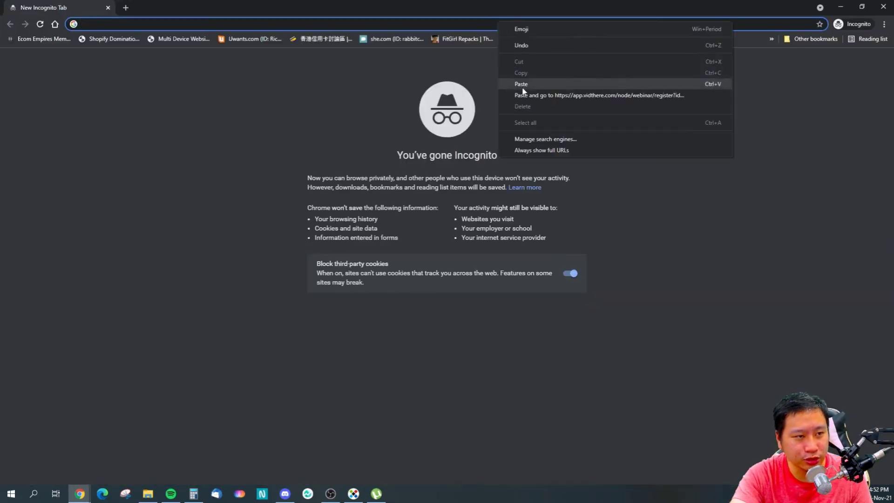
{"action": "left_click", "coordinate": [536, 93]}
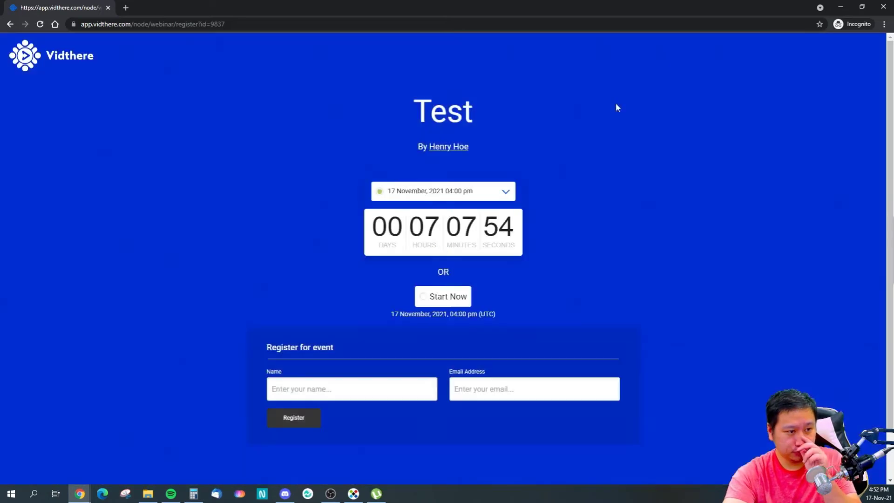
Step: Check the session date choices on the incognito registration page and return to the webinar setup window
{"action": "left_click", "coordinate": [493, 193]}
{"action": "left_click", "coordinate": [493, 194]}
{"action": "key", "text": "alt+Tab"}
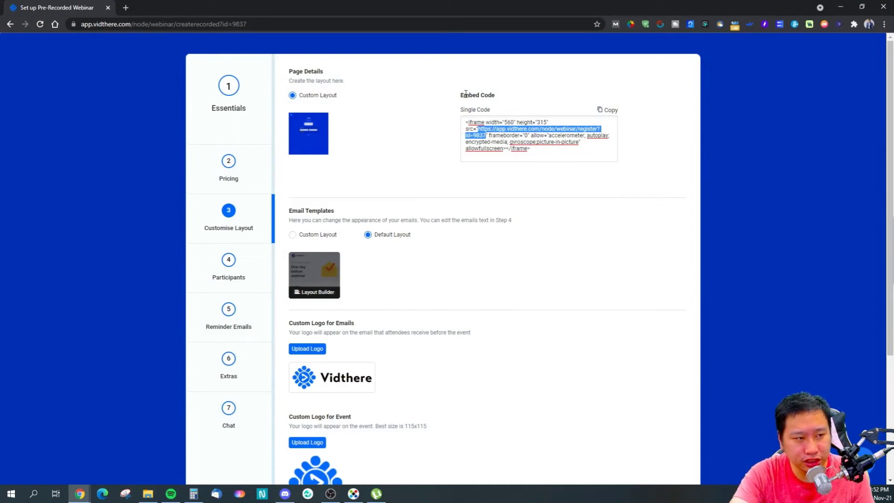
Step: Reopen the embed code's registration URL in a new tab of the regular browser window
{"action": "left_click", "coordinate": [496, 138]}
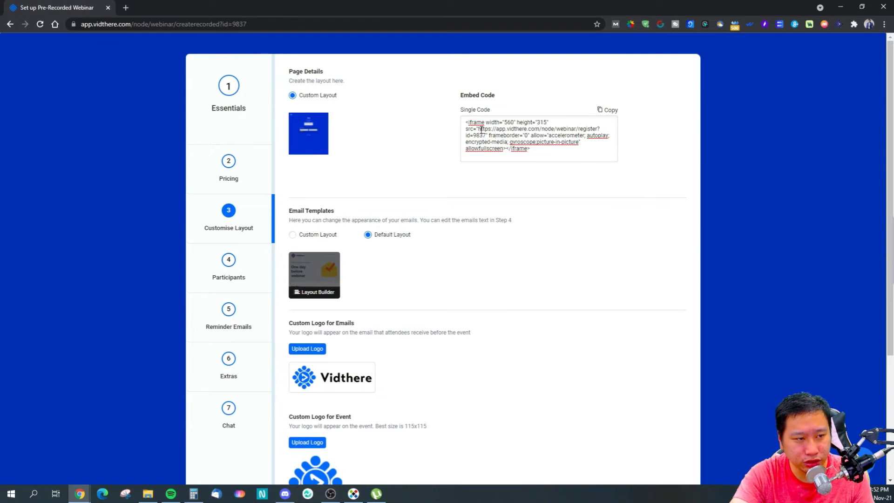
{"action": "left_click_drag", "start_coordinate": [479, 129], "coordinate": [487, 135]}
{"action": "right_click", "coordinate": [484, 135]}
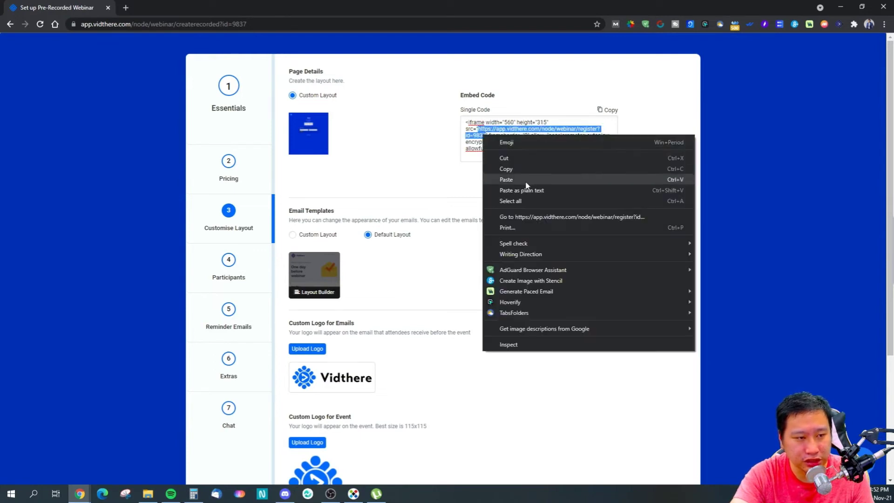
{"action": "left_click", "coordinate": [521, 220]}
Step: Compare the "Test" registration page with the embed code and custom layout, ending on the Customise Layout step
{"action": "left_click", "coordinate": [115, 5]}
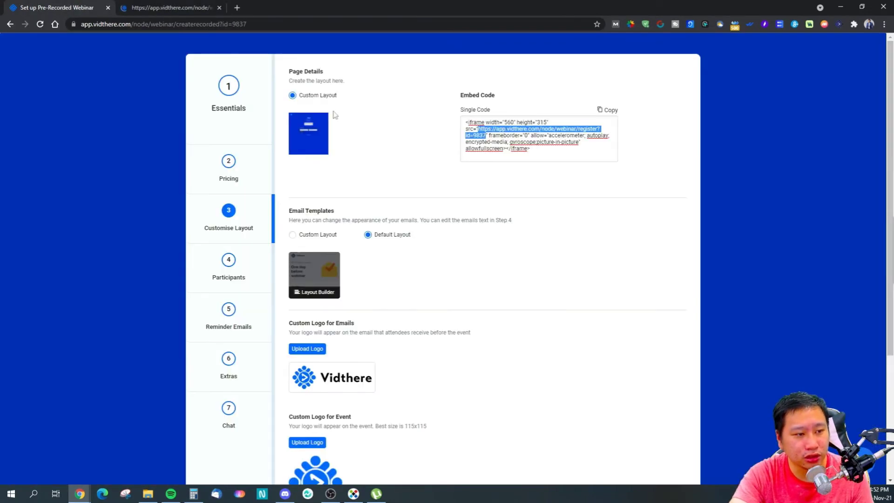
{"action": "left_click", "coordinate": [550, 152]}
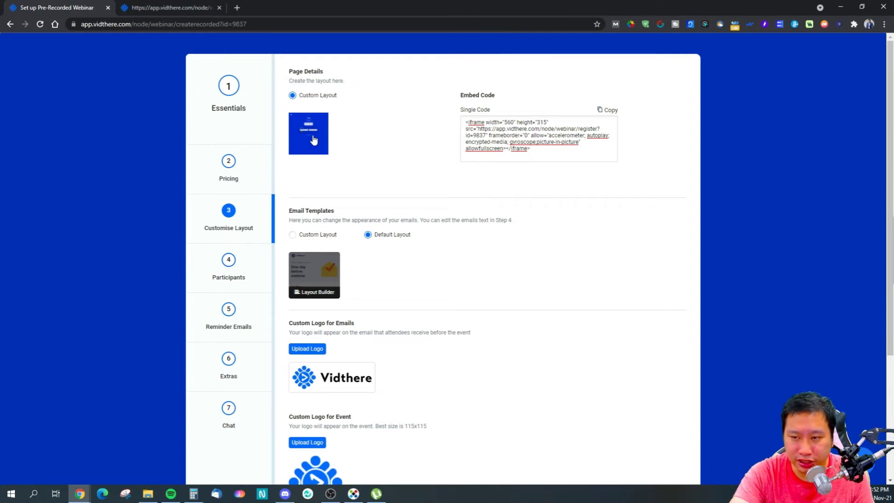
{"action": "left_click", "coordinate": [154, 7]}
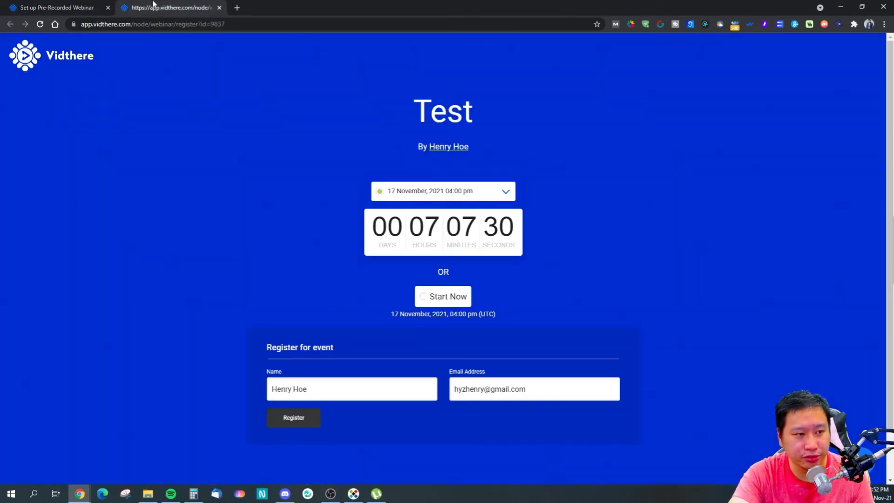
{"action": "left_click", "coordinate": [61, 8]}
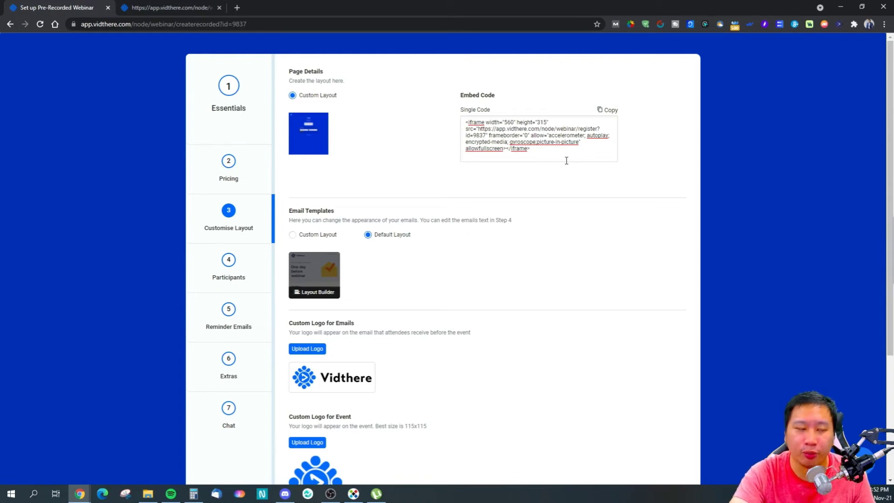
{"action": "left_click", "coordinate": [205, 8]}
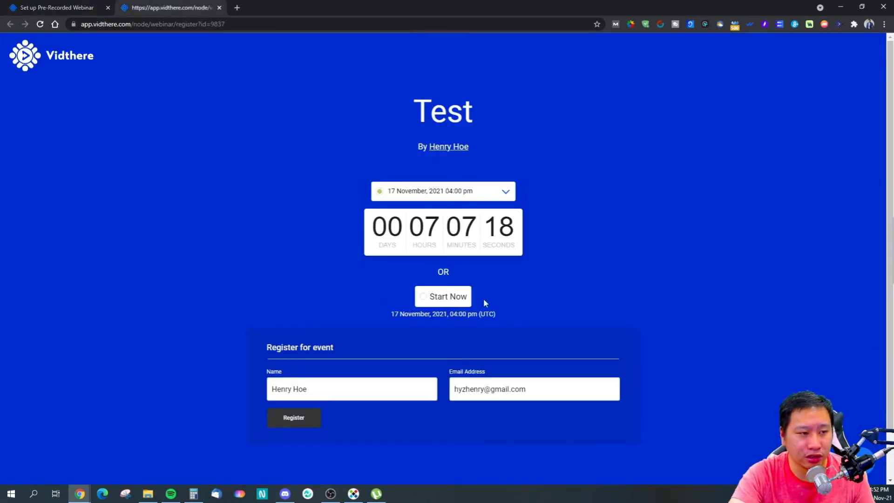
{"action": "left_click_drag", "start_coordinate": [398, 108], "coordinate": [500, 152]}
{"action": "left_click", "coordinate": [500, 153]}
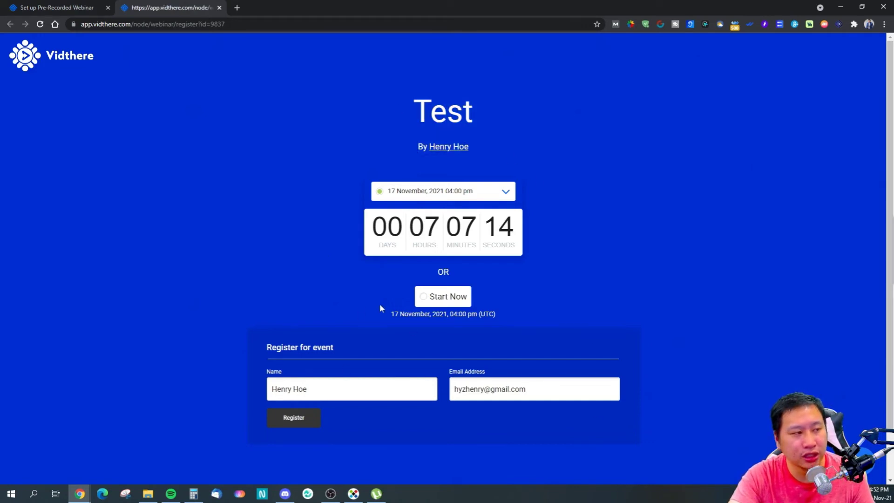
{"action": "left_click", "coordinate": [59, 8]}
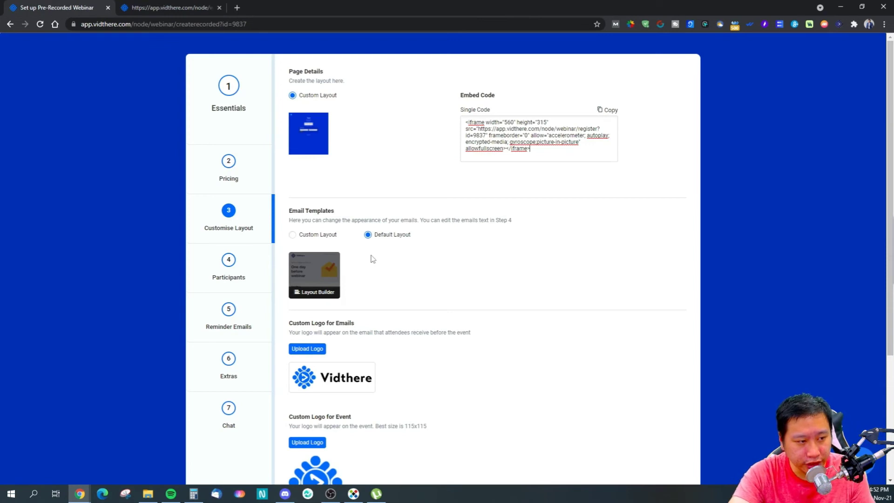
Step: Preview the default email template in its layout builder, close it, and examine the custom logos for emails and the event
{"action": "left_click", "coordinate": [319, 267]}
{"action": "scroll", "coordinate": [605, 279], "scroll_direction": "down", "scroll_amount": 3}
{"action": "scroll", "coordinate": [564, 299], "scroll_direction": "up", "scroll_amount": 3}
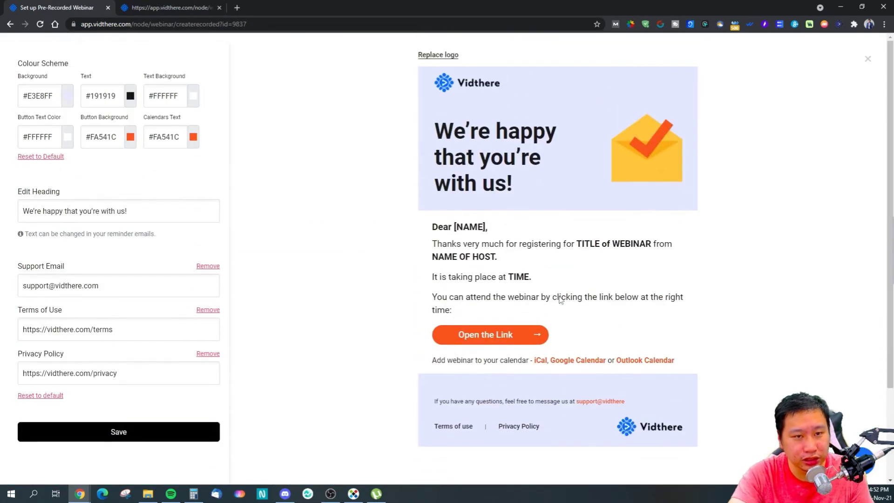
{"action": "left_click", "coordinate": [868, 59]}
{"action": "scroll", "coordinate": [400, 356], "scroll_direction": "down", "scroll_amount": 1}
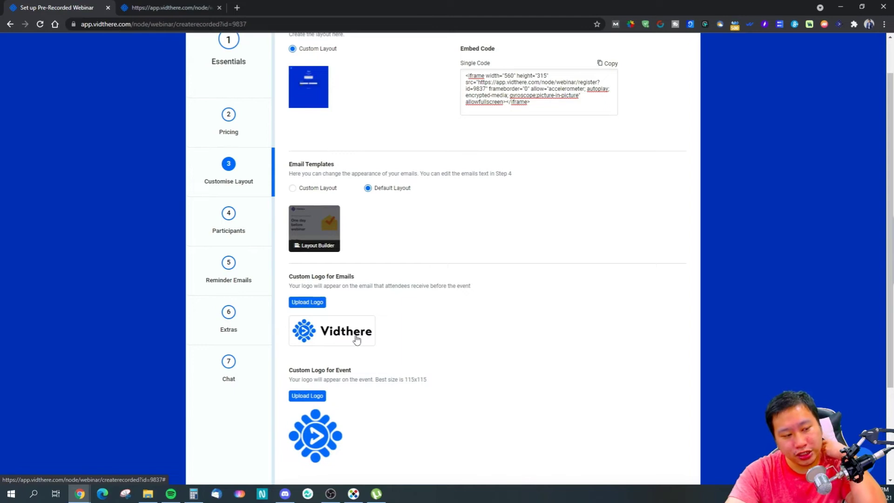
{"action": "scroll", "coordinate": [357, 340], "scroll_direction": "down", "scroll_amount": 3}
{"action": "scroll", "coordinate": [383, 281], "scroll_direction": "up", "scroll_amount": 4}
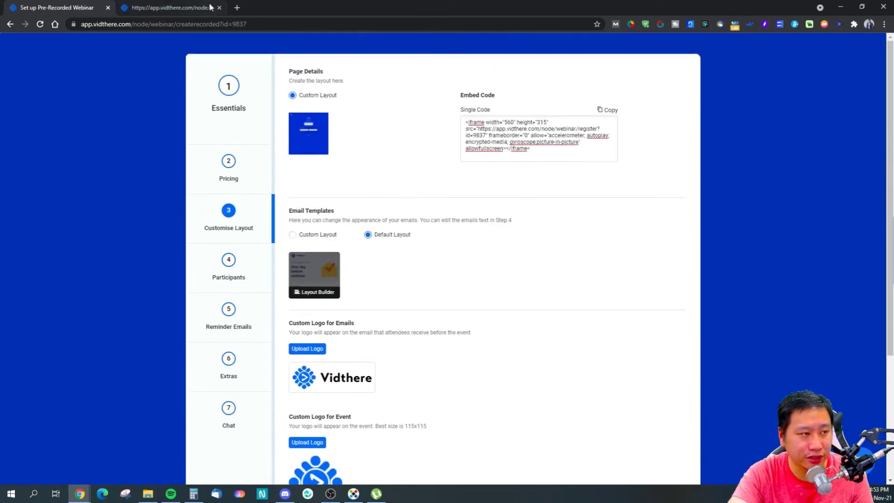
Step: Check the "Test" registration page against the Customise Layout settings, ending back in the webinar setup
{"action": "left_click", "coordinate": [209, 7]}
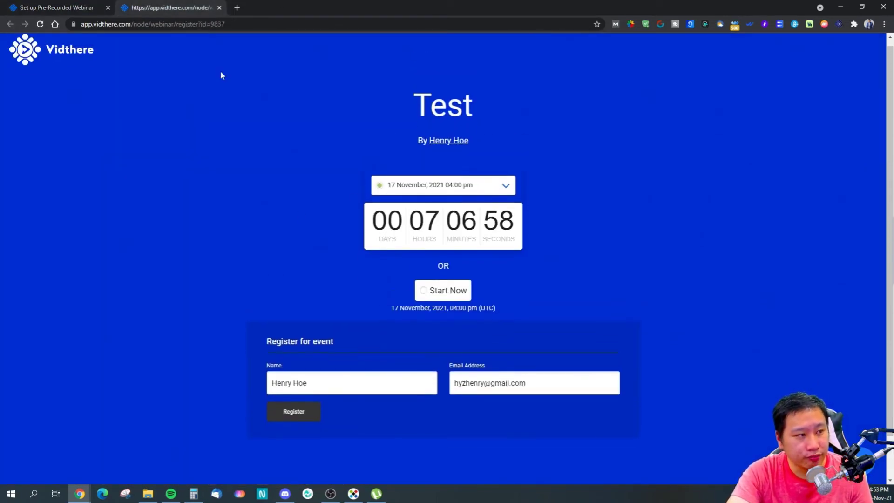
{"action": "left_click", "coordinate": [7, 4]}
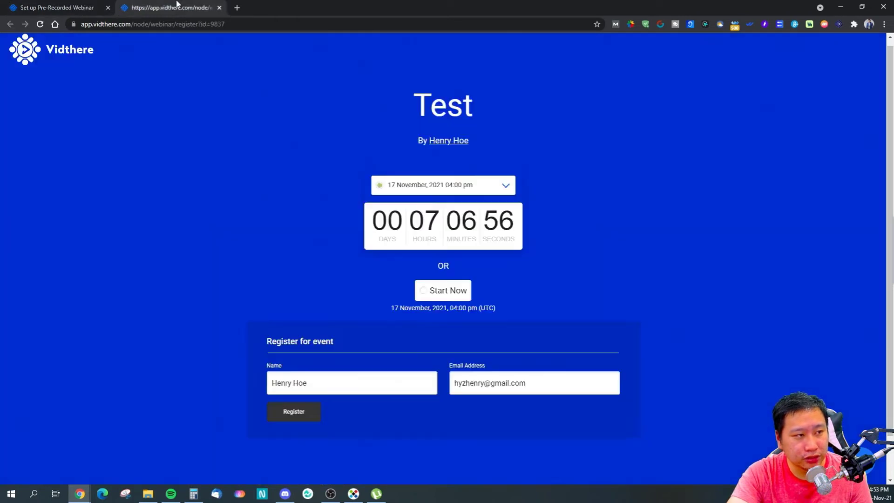
{"action": "left_click", "coordinate": [177, 4]}
{"action": "left_click", "coordinate": [99, 3]}
{"action": "left_click", "coordinate": [176, 4]}
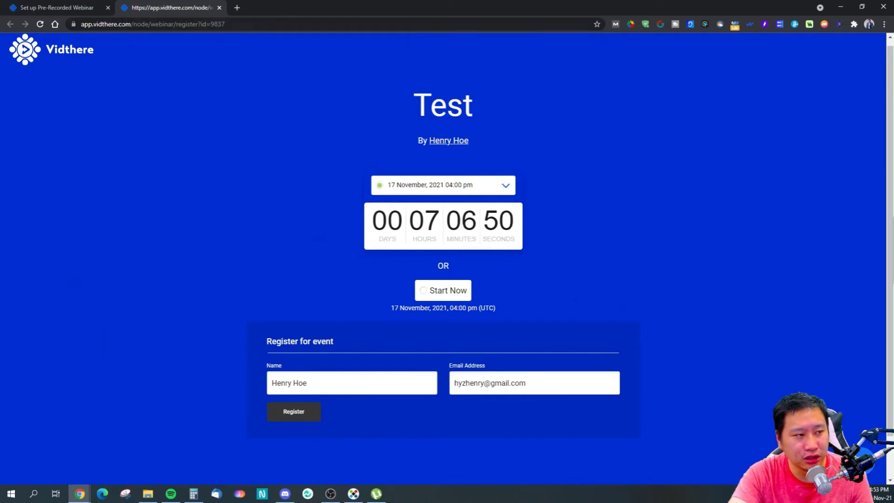
{"action": "left_click", "coordinate": [57, 2]}
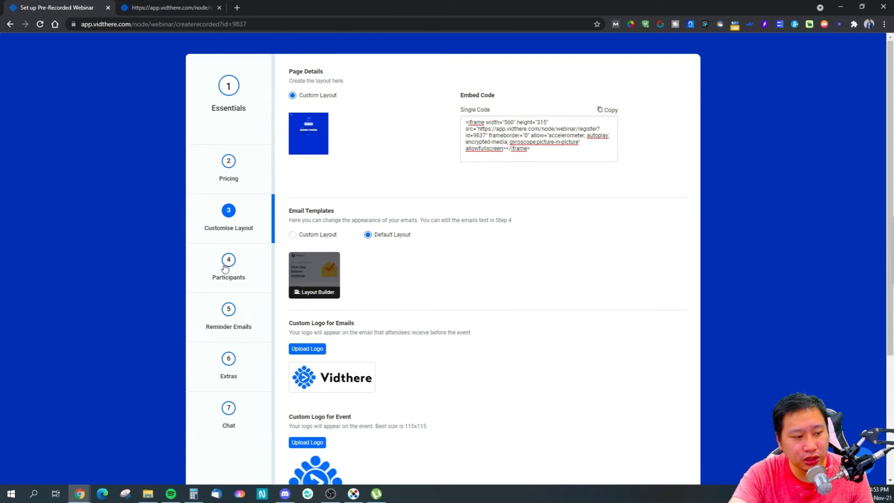
{"action": "scroll", "coordinate": [225, 267], "scroll_direction": "down", "scroll_amount": 2}
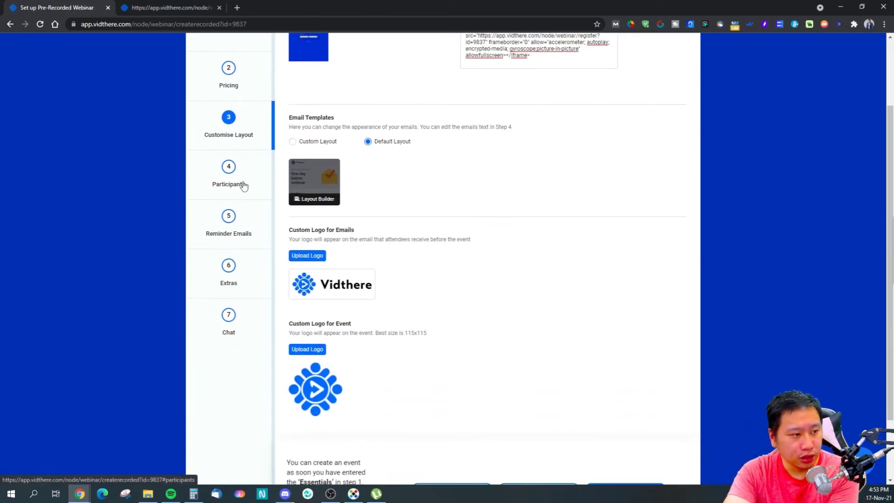
{"action": "scroll", "coordinate": [245, 194], "scroll_direction": "up", "scroll_amount": 2}
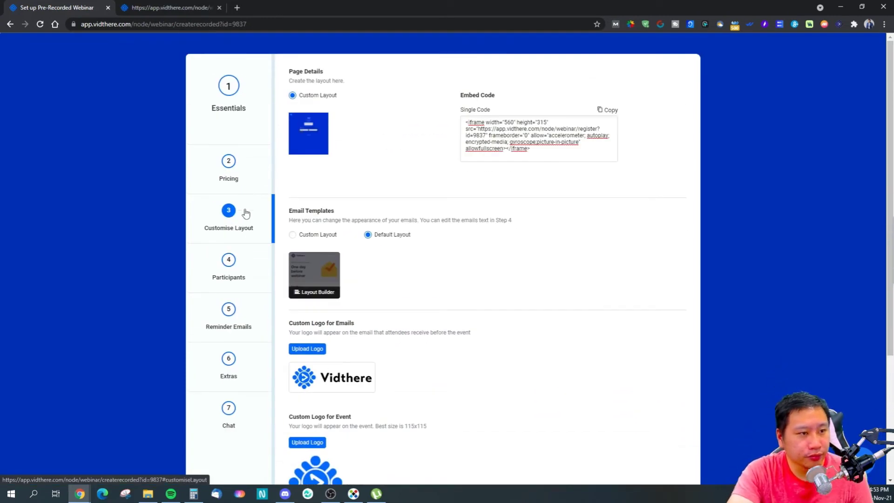
Step: Review the chat and invitation options in the Participants step and the message templates in the Reminder Emails step
{"action": "left_click", "coordinate": [235, 263]}
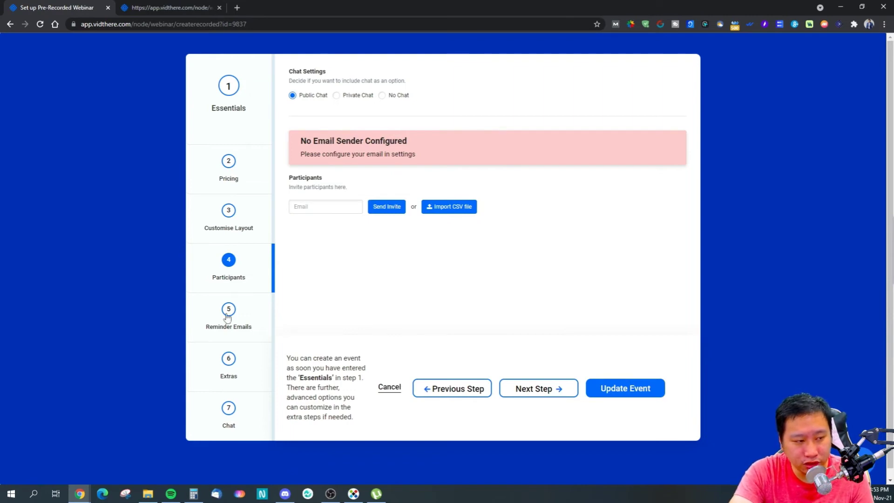
{"action": "left_click", "coordinate": [228, 310]}
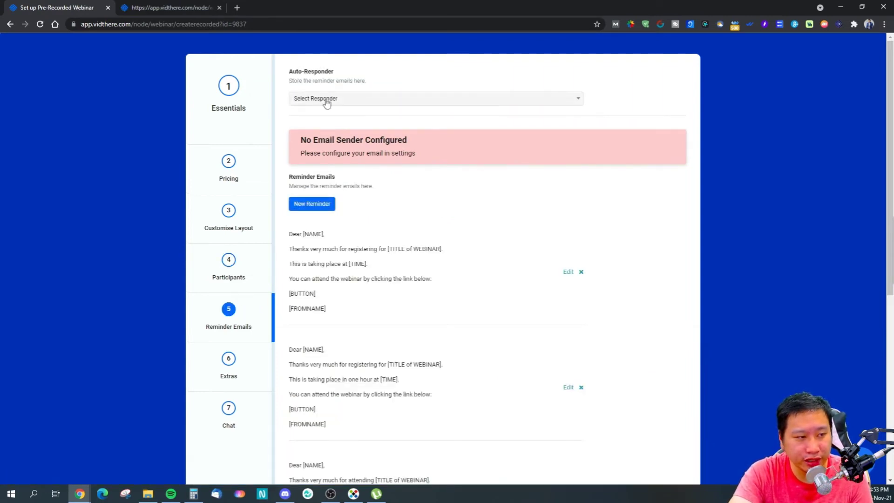
{"action": "scroll", "coordinate": [390, 304], "scroll_direction": "down", "scroll_amount": 6}
{"action": "scroll", "coordinate": [431, 296], "scroll_direction": "up", "scroll_amount": 3}
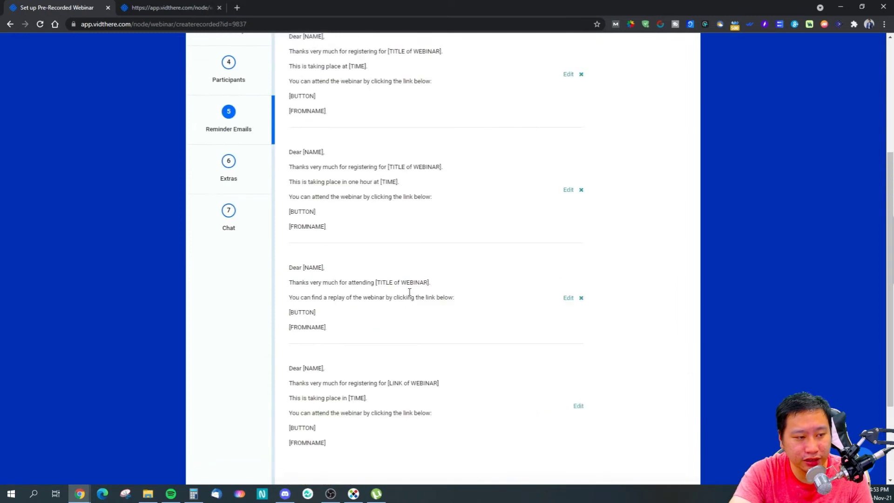
Step: In the Extras step, add the Buy Now custom button with start time 00:00:01 and end time 00:00:02
{"action": "left_click", "coordinate": [228, 182]}
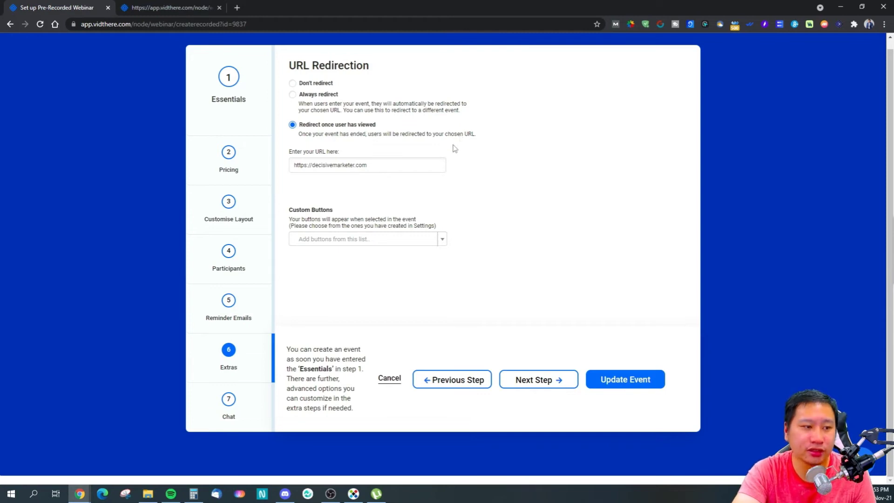
{"action": "left_click", "coordinate": [355, 237]}
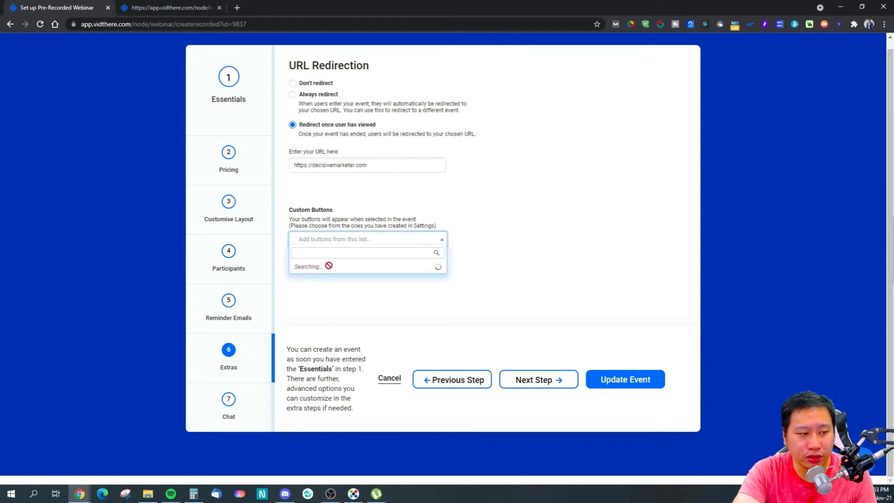
{"action": "left_click", "coordinate": [313, 267]}
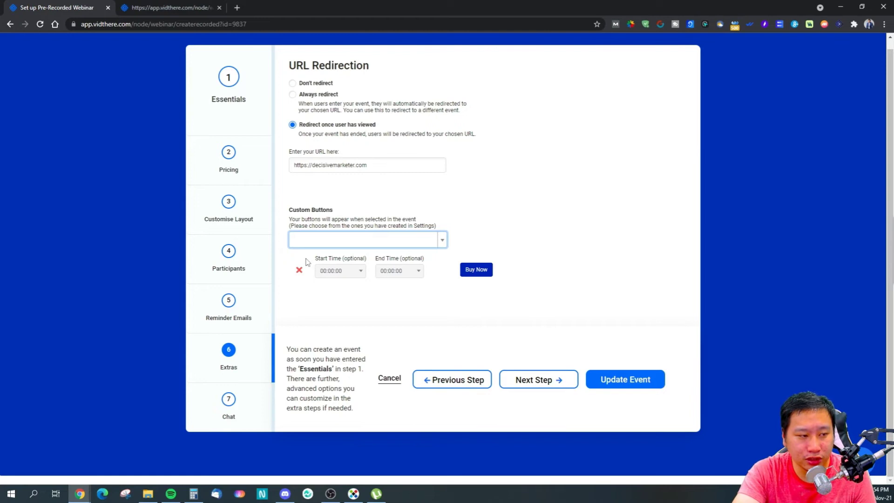
{"action": "left_click", "coordinate": [356, 274]}
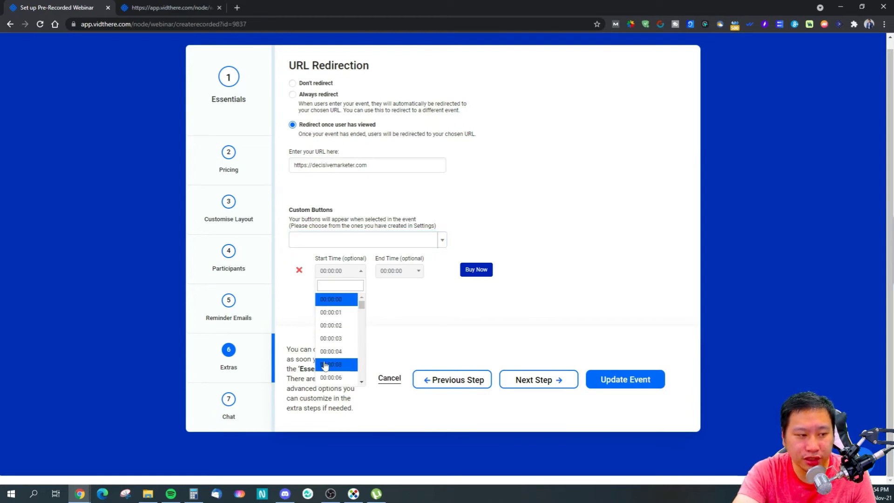
{"action": "left_click", "coordinate": [330, 312]}
{"action": "left_click", "coordinate": [399, 274]}
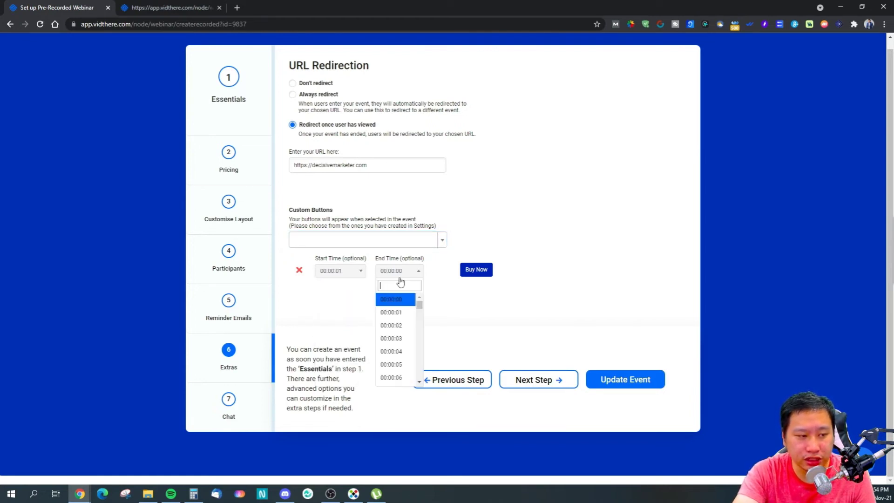
{"action": "left_click", "coordinate": [396, 326]}
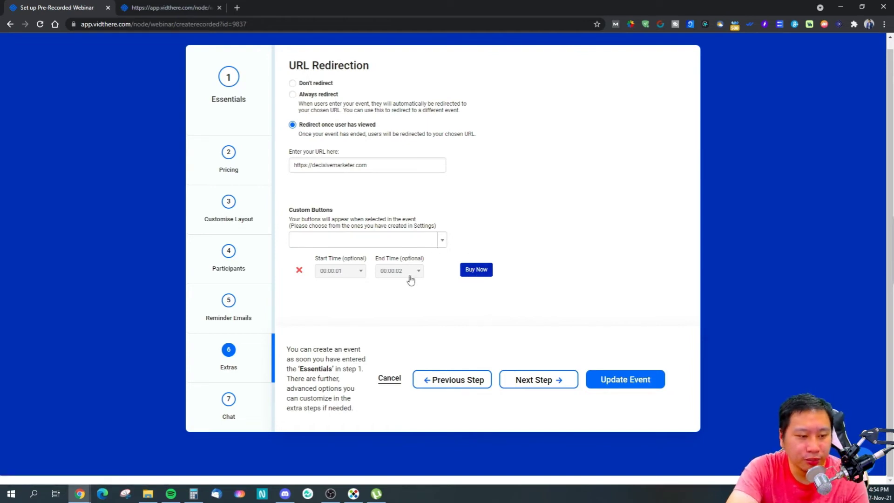
Step: In the Chat step, draft a simulated chat message "trhtrh" timed at 00:00:04
{"action": "left_click", "coordinate": [241, 409]}
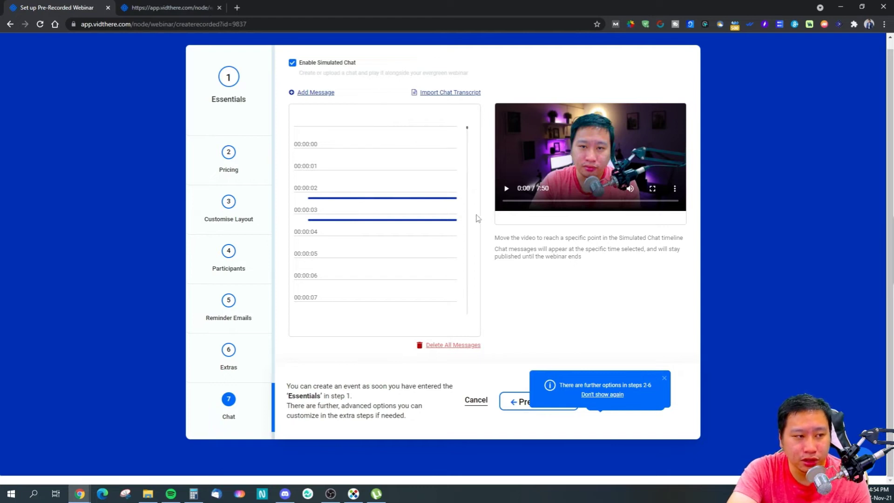
{"action": "left_click", "coordinate": [326, 92]}
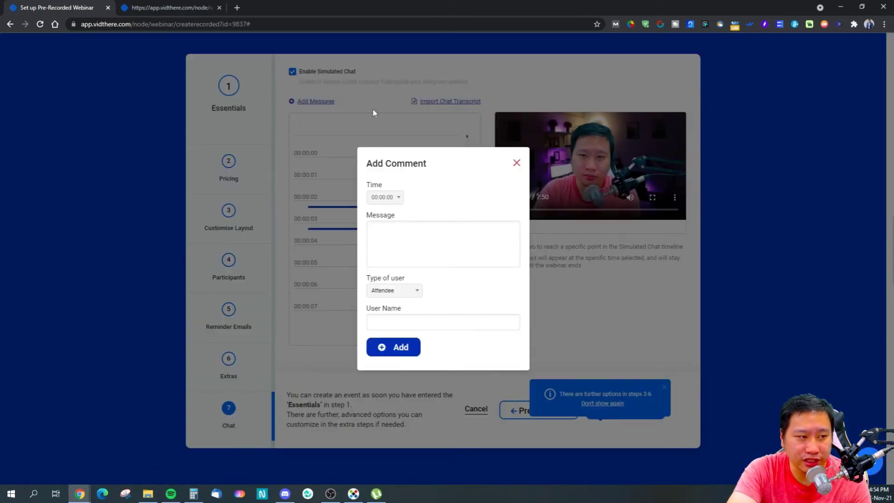
{"action": "left_click", "coordinate": [388, 198]}
{"action": "left_click", "coordinate": [386, 274]}
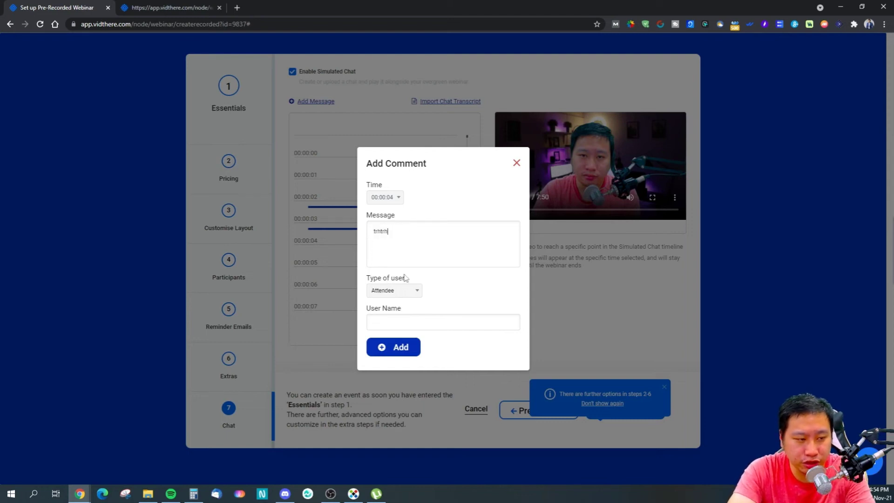
Step: Try Presenter as the drafted message's user type, switch back to Attendee and discard the message
{"action": "left_click", "coordinate": [402, 292]}
{"action": "left_click", "coordinate": [408, 292]}
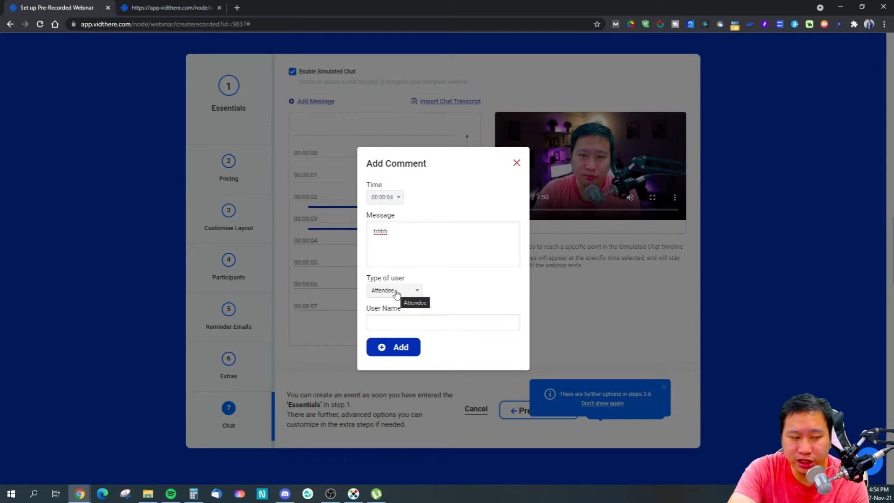
{"action": "left_click", "coordinate": [397, 292]}
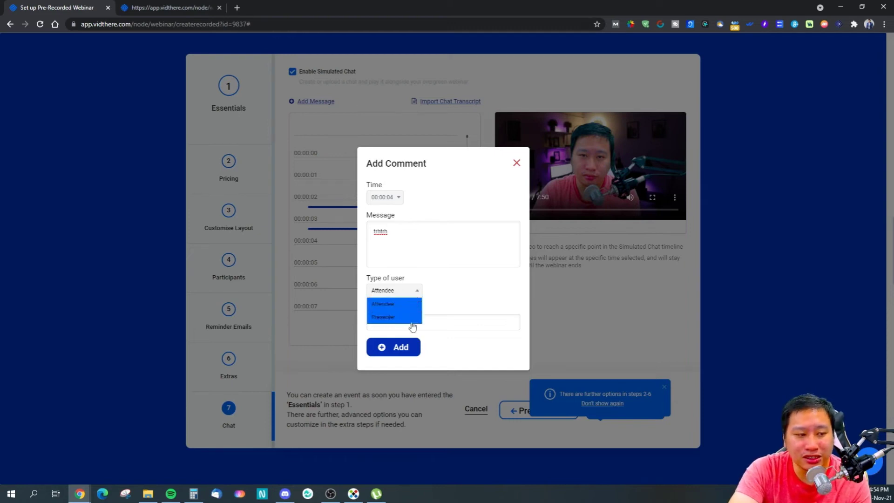
{"action": "left_click", "coordinate": [406, 316]}
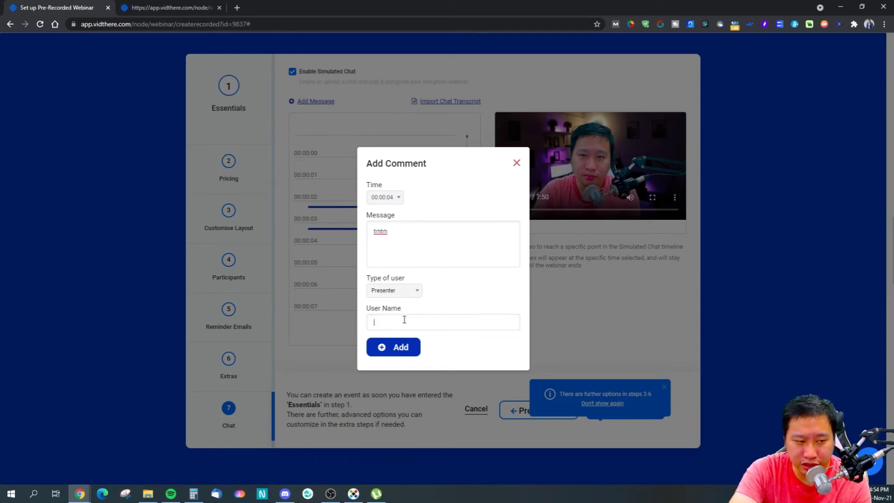
{"action": "left_click", "coordinate": [399, 291]}
{"action": "left_click", "coordinate": [394, 301]}
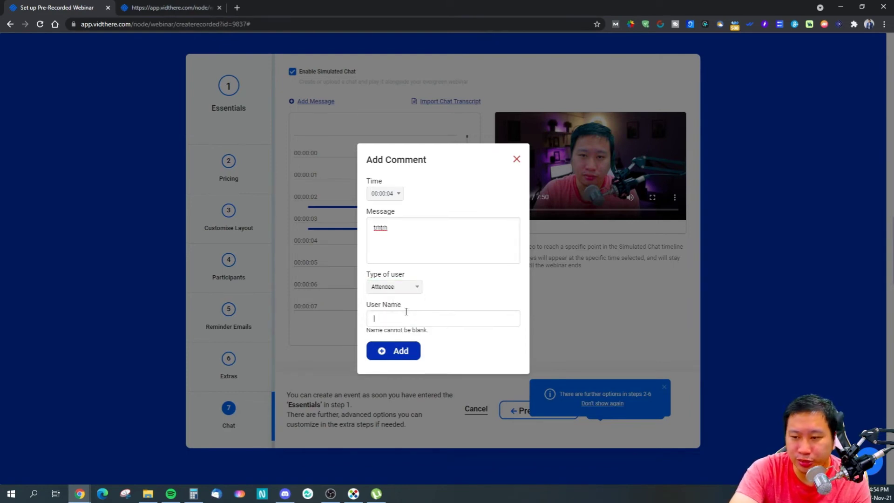
{"action": "left_click", "coordinate": [405, 314]}
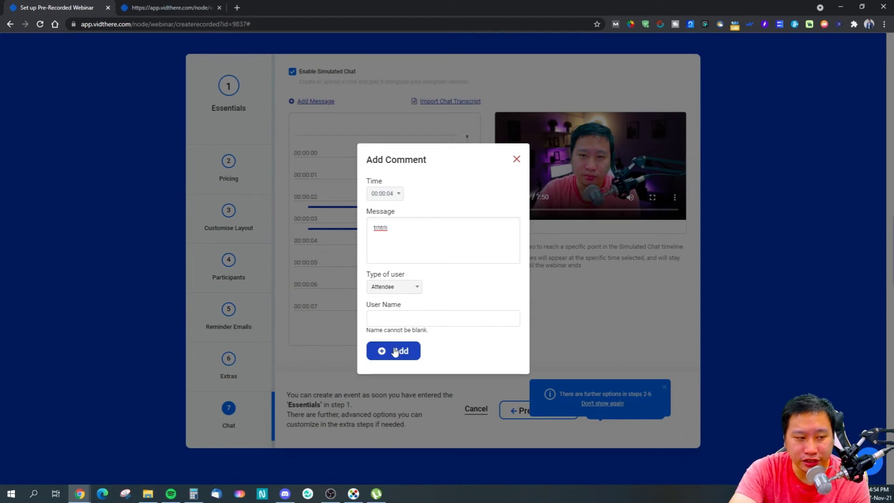
{"action": "left_click", "coordinate": [516, 160]}
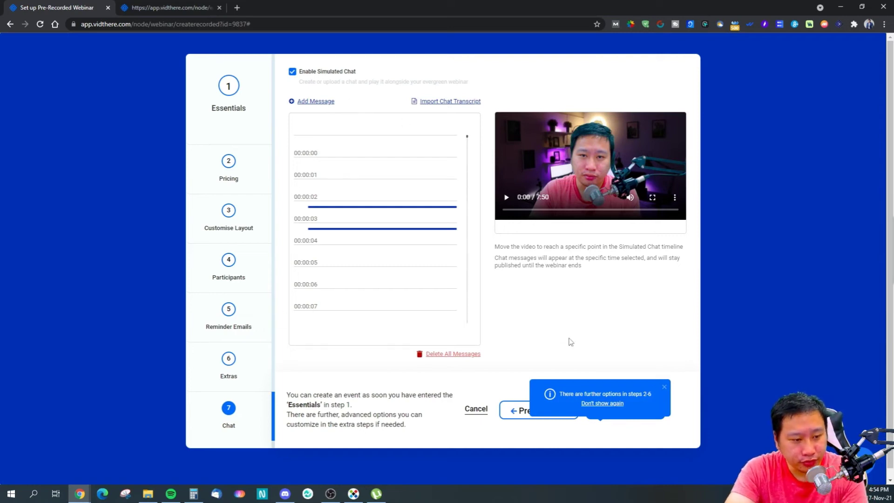
Step: Dismiss the further-options notice and cancel the webinar setup to return to the event calendar
{"action": "left_click", "coordinate": [665, 388]}
{"action": "left_click", "coordinate": [475, 408]}
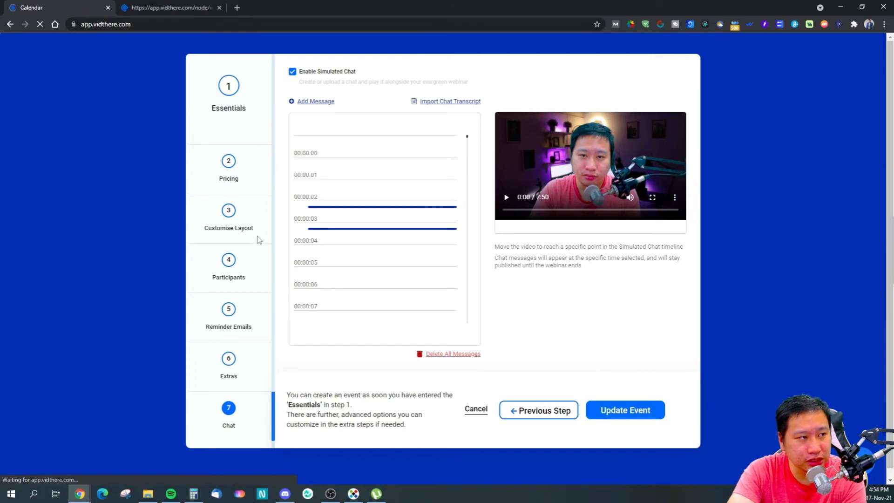
{"action": "left_click", "coordinate": [160, 6]}
{"action": "left_click", "coordinate": [71, 5]}
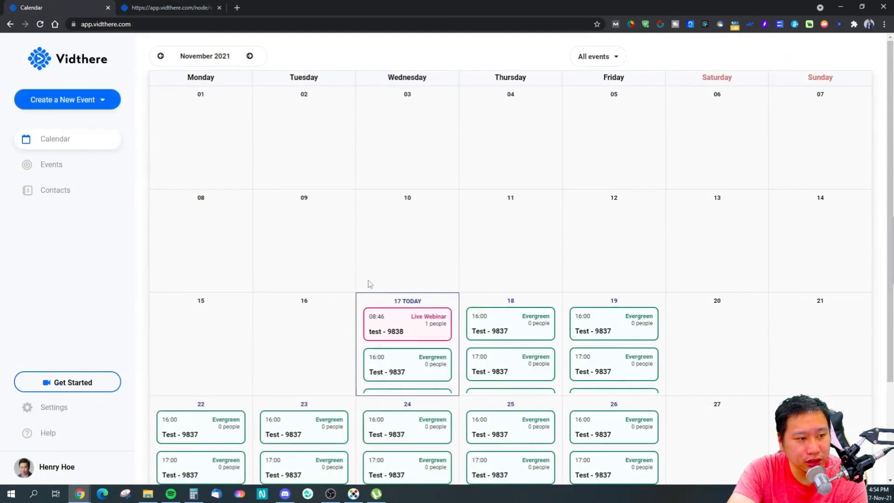
Step: Open the room of the 17 November 16:00 "Test" evergreen event from the calendar and examine its simulated chat messages
{"action": "left_click", "coordinate": [416, 363]}
{"action": "left_click", "coordinate": [453, 466]}
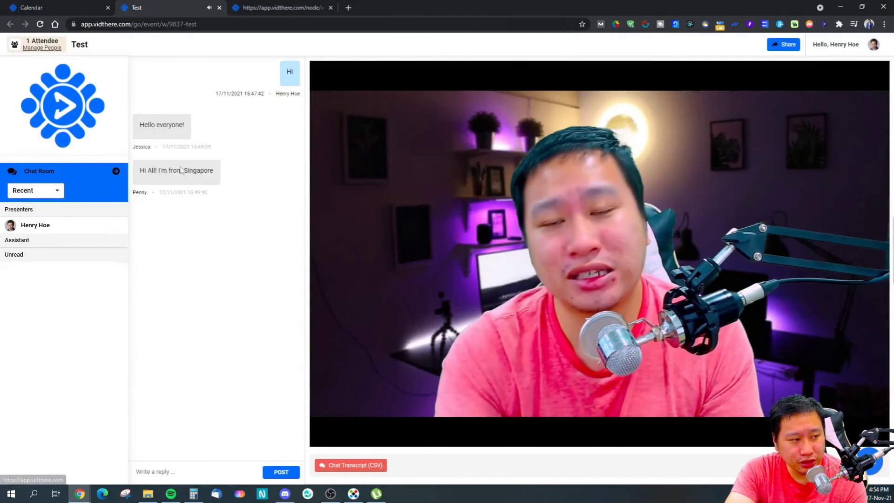
{"action": "left_click_drag", "start_coordinate": [145, 128], "coordinate": [184, 172]}
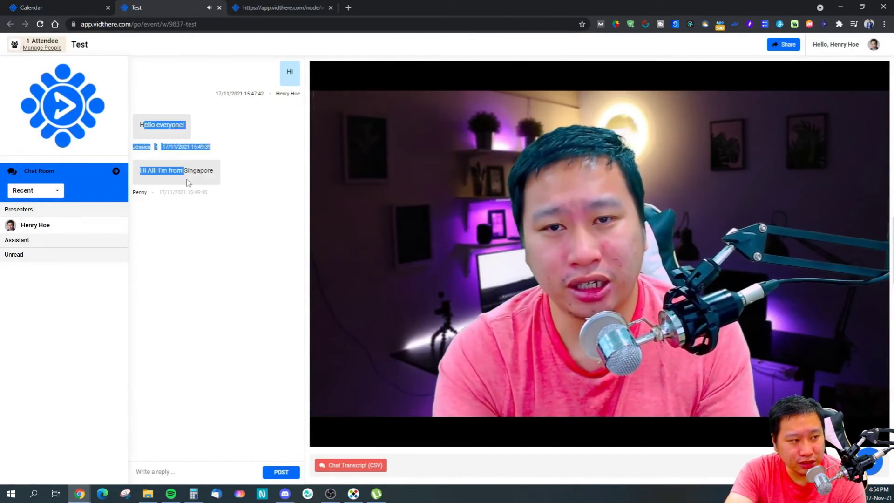
{"action": "left_click", "coordinate": [176, 186]}
{"action": "double_click", "coordinate": [175, 172]}
{"action": "left_click", "coordinate": [207, 183]}
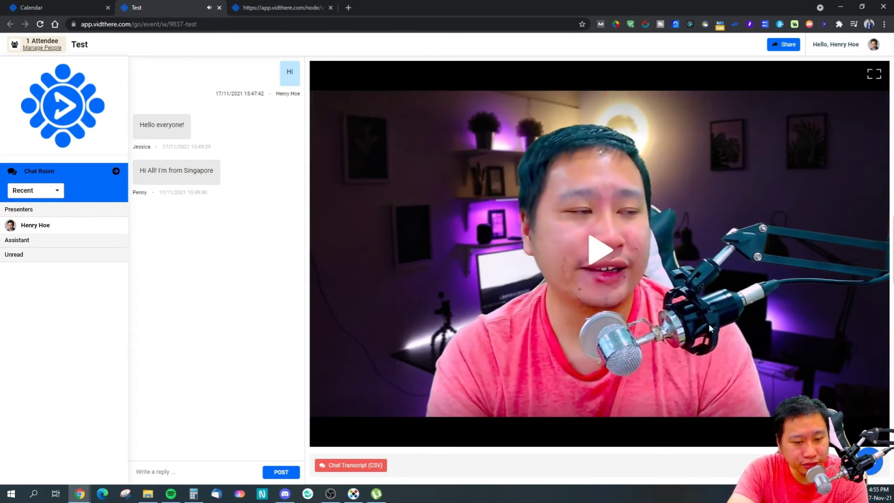
Step: Close the event room, view the list of all events and bring up the "Test" registration page
{"action": "left_click", "coordinate": [219, 7]}
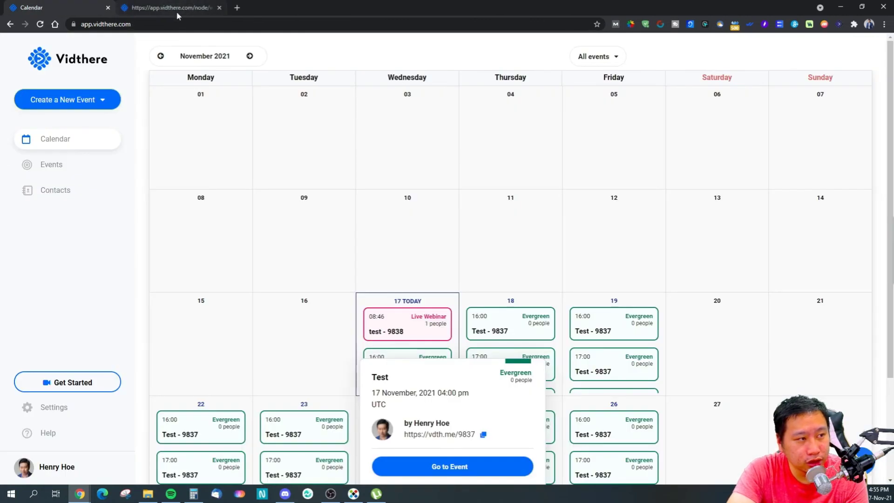
{"action": "left_click", "coordinate": [86, 171]}
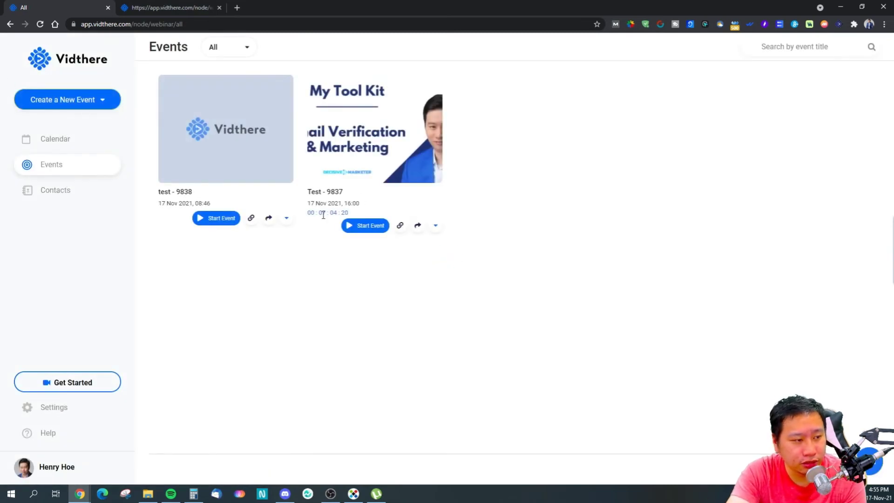
{"action": "left_click", "coordinate": [190, 5]}
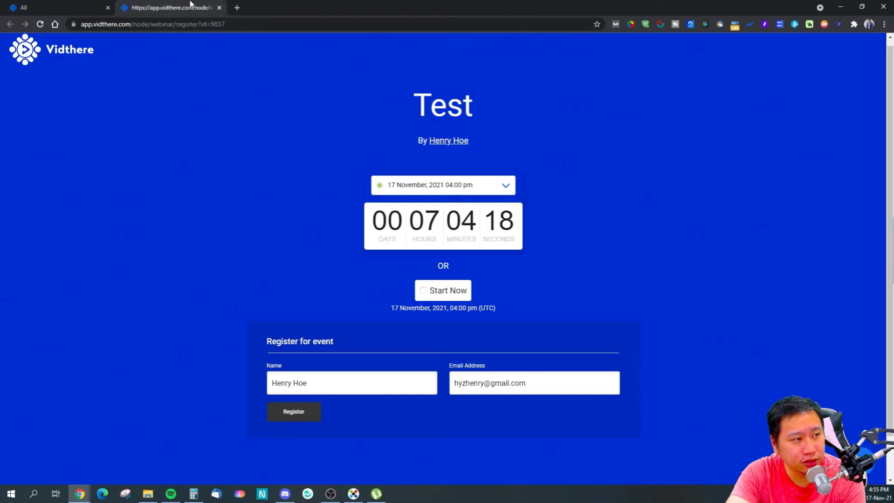
Step: Load the copied link to view the room of the "test" event, and close that room
{"action": "right_click", "coordinate": [179, 23]}
{"action": "left_click", "coordinate": [226, 107]}
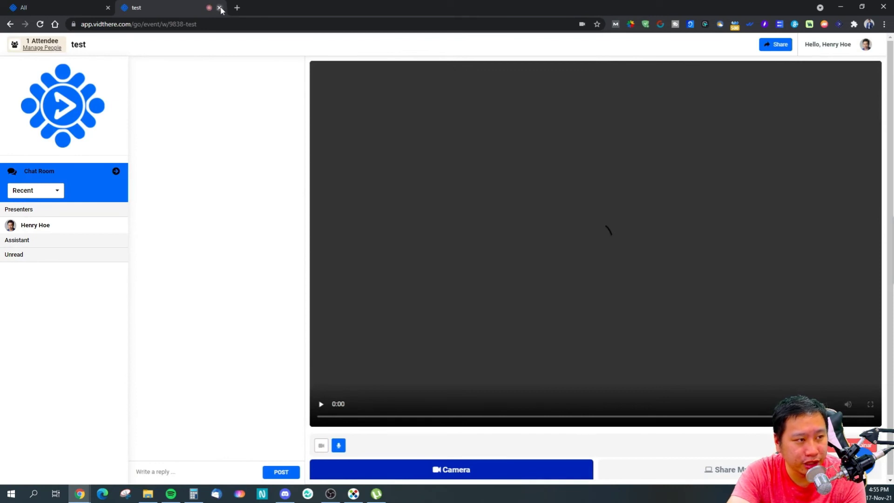
{"action": "left_click", "coordinate": [219, 8]}
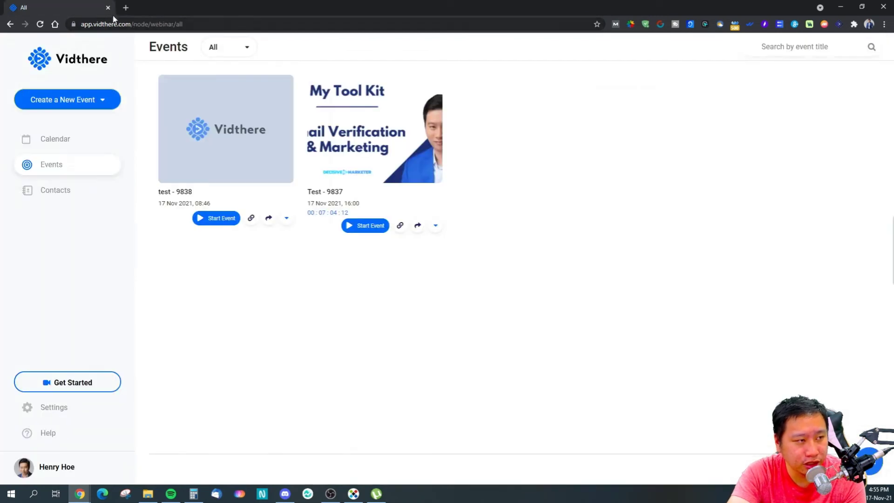
Step: Copy the event URL of the 17 November 08:46 "test" event, open a blank browser tab and return to the events list
{"action": "left_click", "coordinate": [268, 218]}
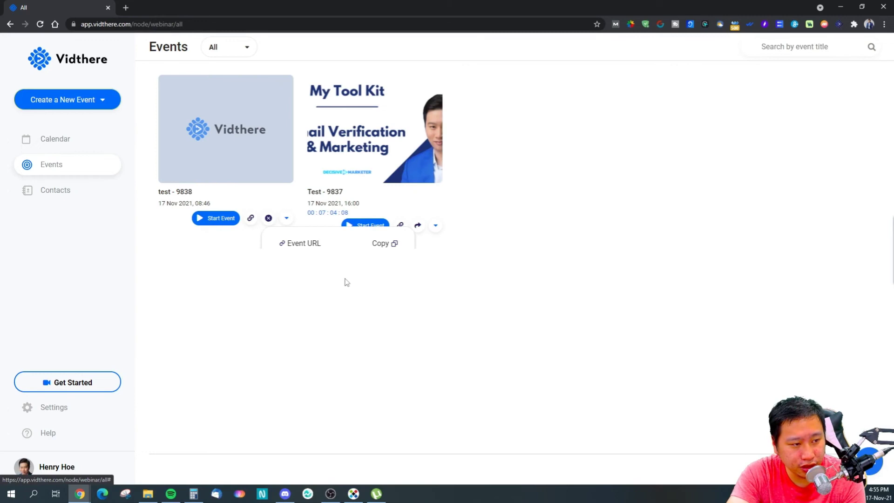
{"action": "left_click", "coordinate": [387, 244]}
{"action": "left_click", "coordinate": [125, 8]}
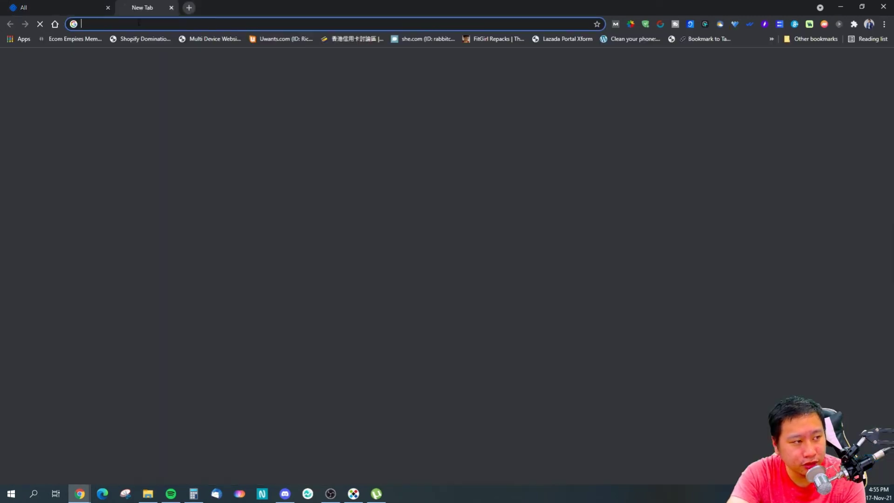
{"action": "right_click", "coordinate": [144, 25]}
{"action": "left_click", "coordinate": [80, 6]}
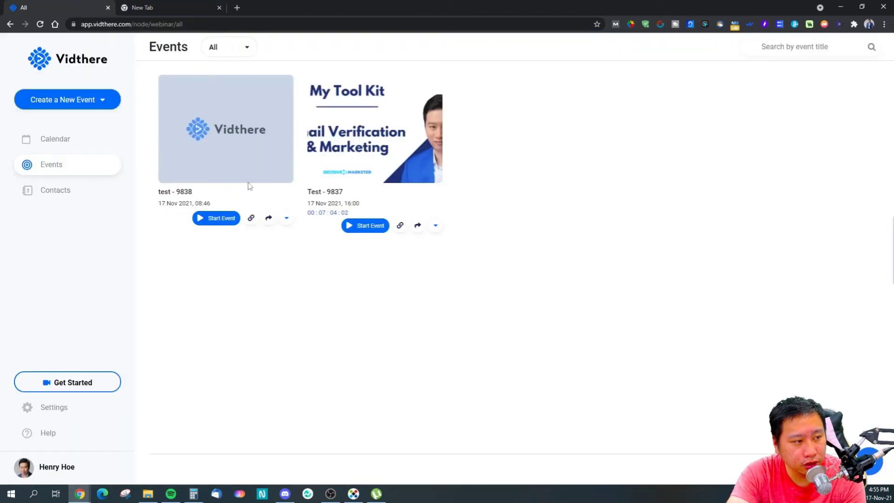
Step: View the further options of the 08:46 "test" event and list the contacts for the "test" webinar
{"action": "left_click", "coordinate": [286, 218]}
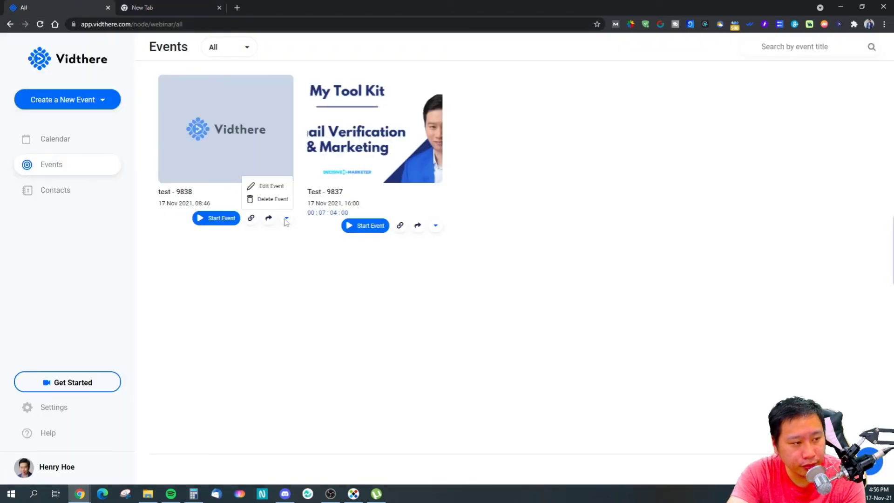
{"action": "left_click", "coordinate": [47, 190]}
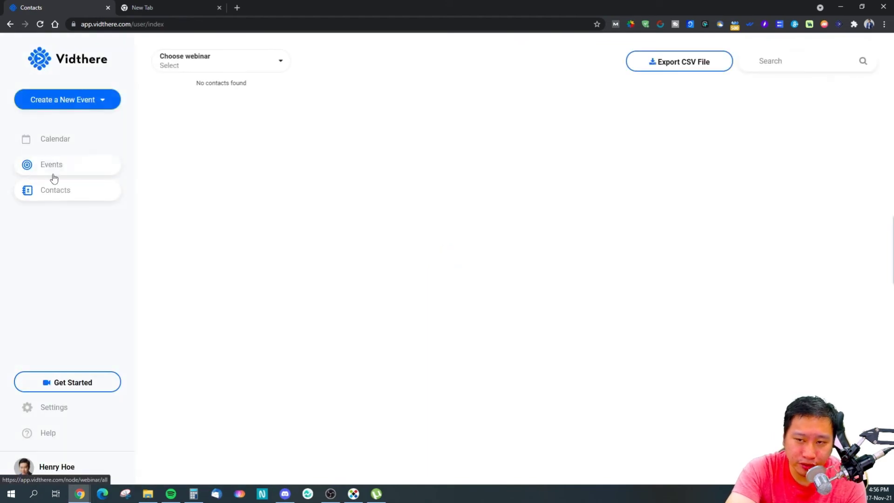
{"action": "left_click", "coordinate": [189, 61]}
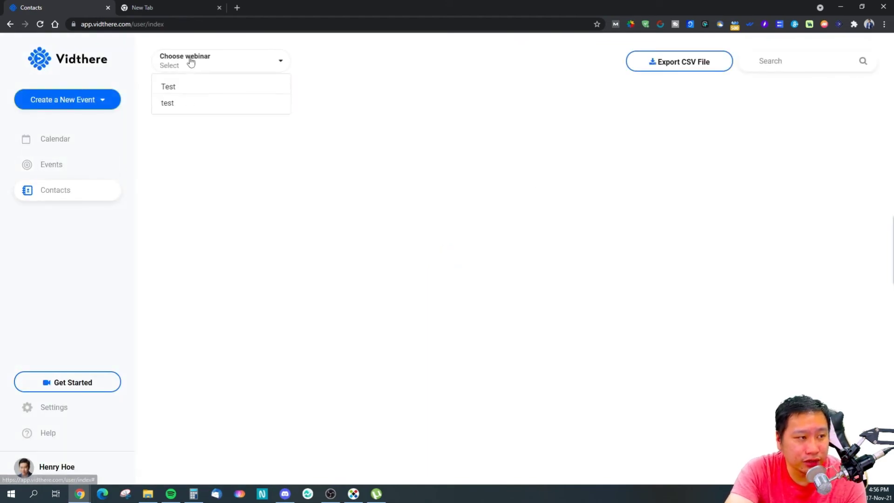
{"action": "left_click", "coordinate": [189, 96]}
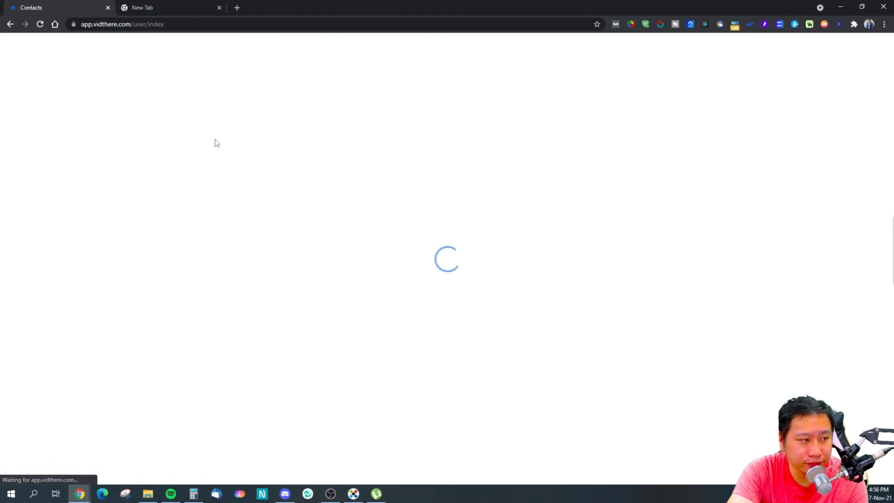